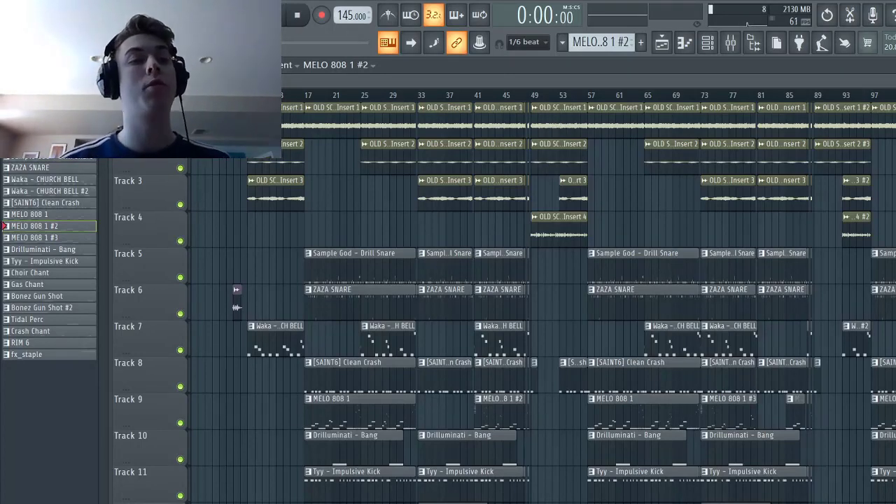
Play the Nexus chord pattern in the piano roll, stop it, and return to the playlist
{"action": "key", "text": "F7"}
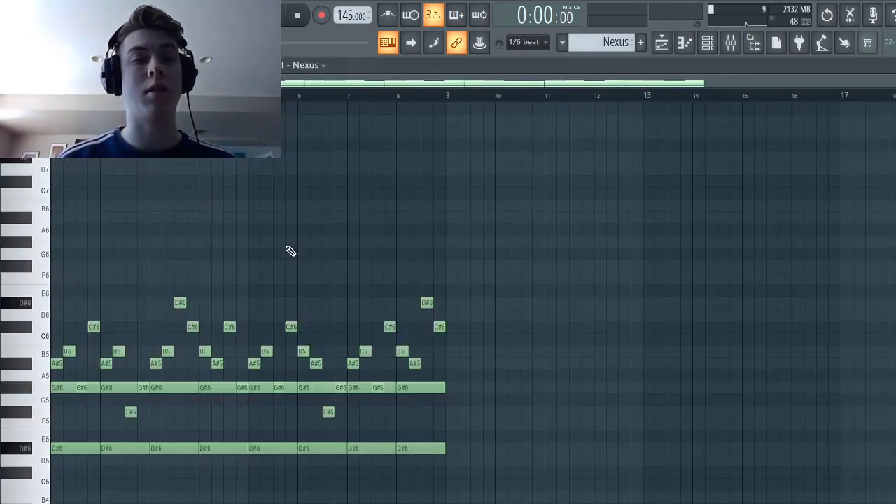
{"action": "scroll", "coordinate": [248, 218], "scroll_direction": "down", "scroll_amount": 4}
{"action": "scroll", "coordinate": [252, 224], "scroll_direction": "up", "scroll_amount": 3, "text": "ctrl"}
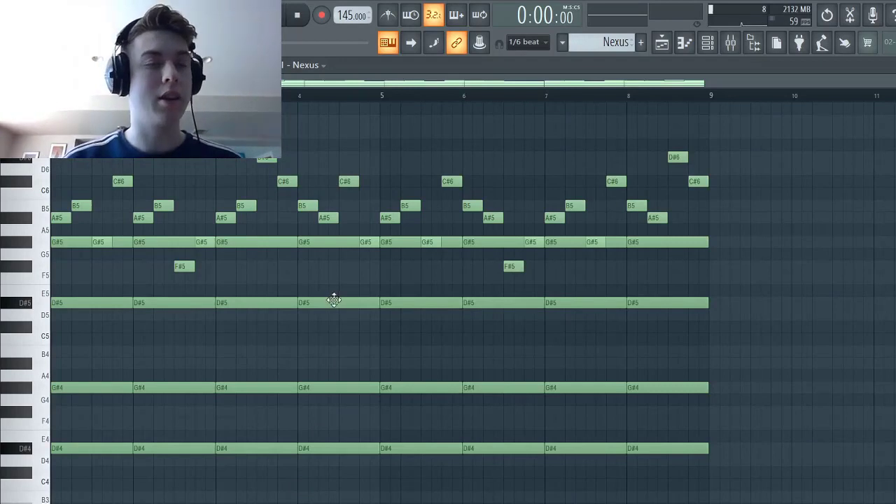
{"action": "scroll", "coordinate": [296, 274], "scroll_direction": "up", "scroll_amount": 1}
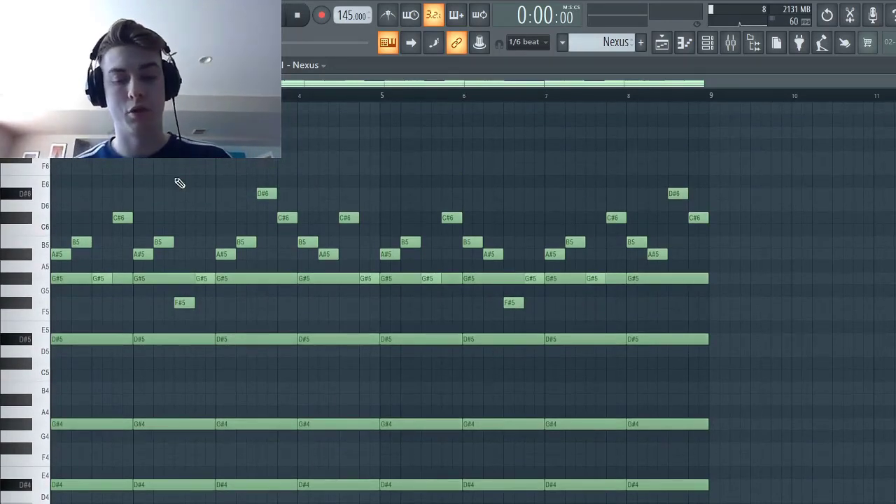
{"action": "key", "text": "space"}
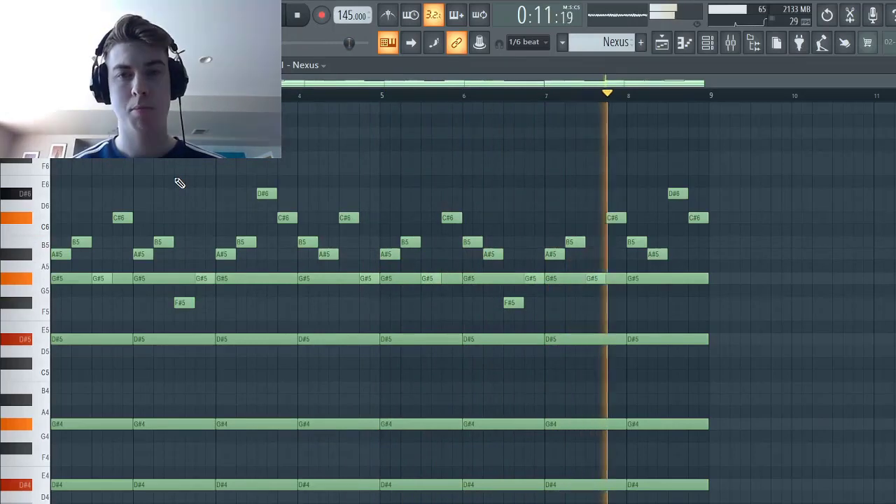
{"action": "key", "text": "space"}
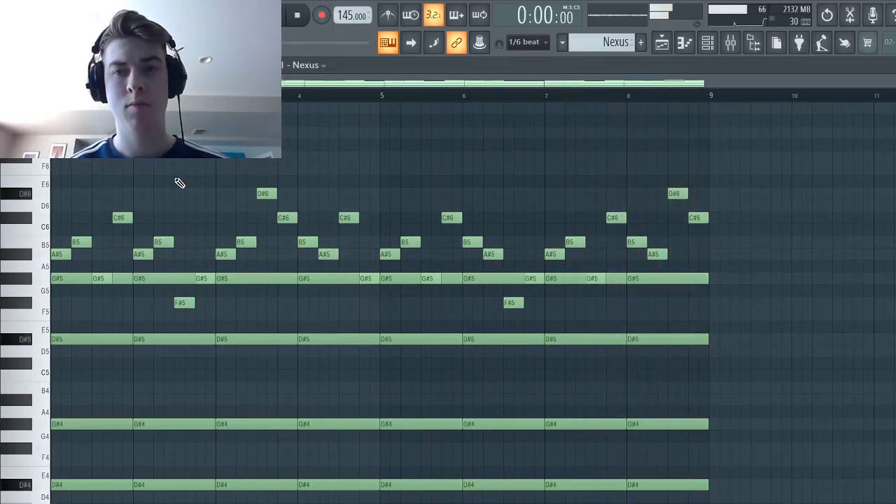
{"action": "left_click", "coordinate": [661, 42]}
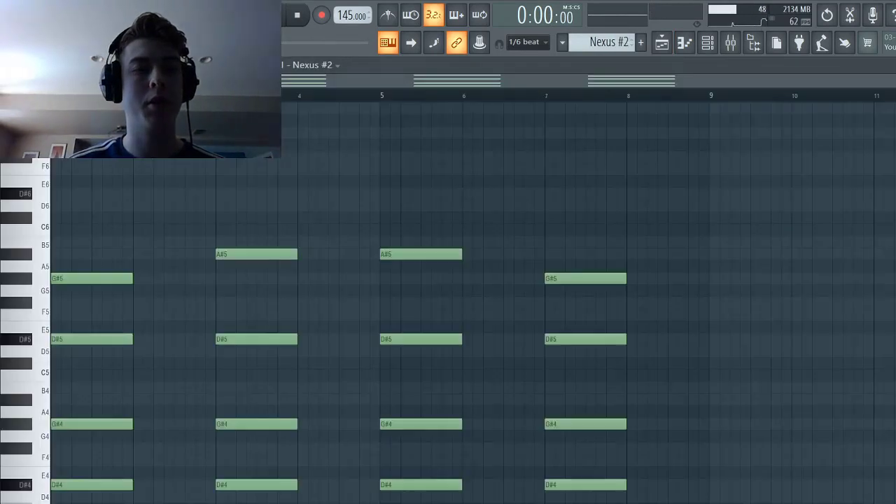
Open the Nexus #2 clip's piano roll, play its chords through, then return to the playlist
{"action": "double_click", "coordinate": [237, 294]}
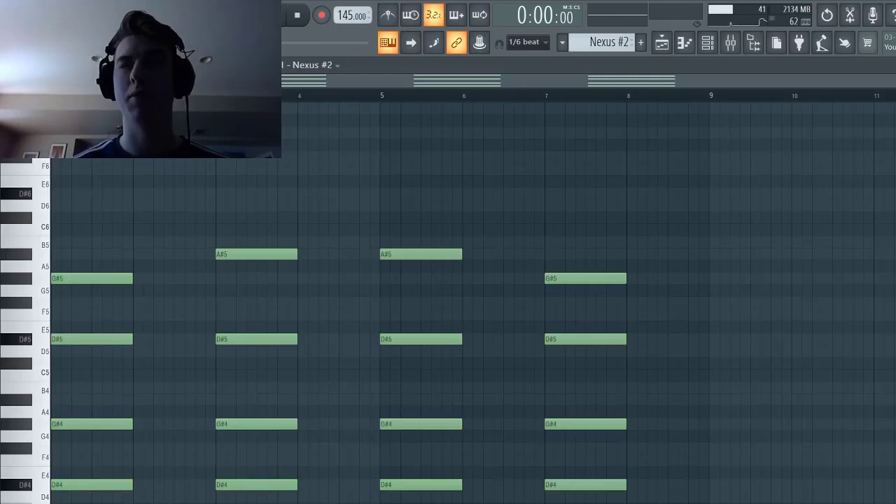
{"action": "key", "text": "space"}
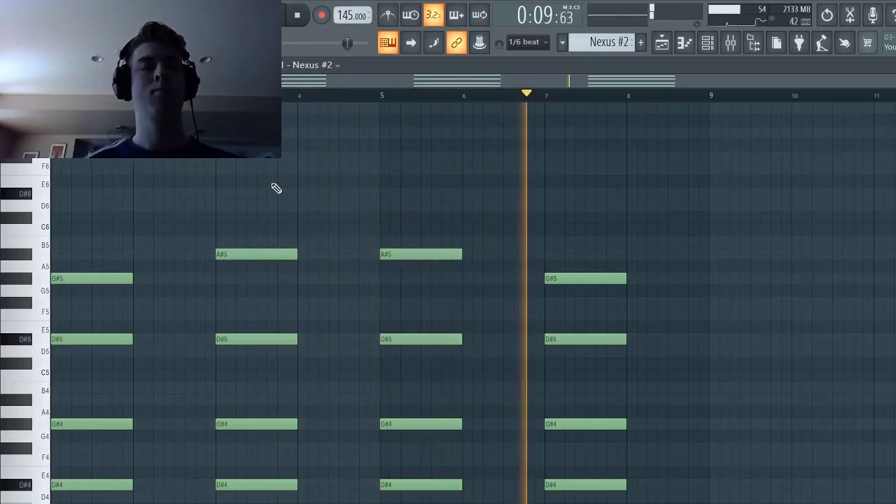
{"action": "key", "text": "space"}
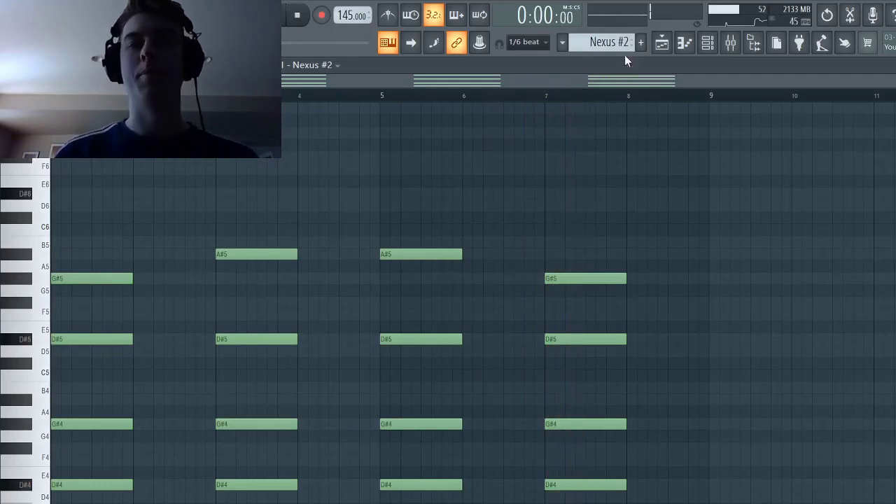
{"action": "left_click", "coordinate": [662, 46]}
Play the Kontakt Portable x86 melody in the piano roll, then switch back to the playlist
{"action": "key", "text": "F7"}
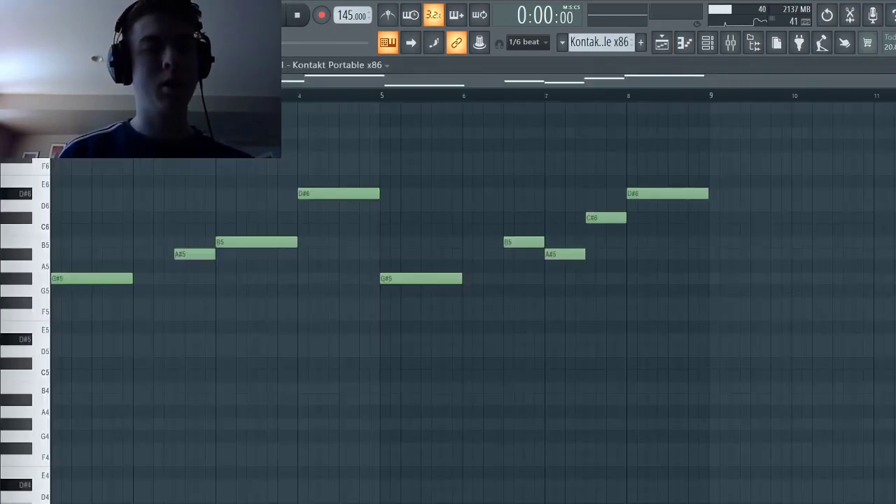
{"action": "key", "text": "space"}
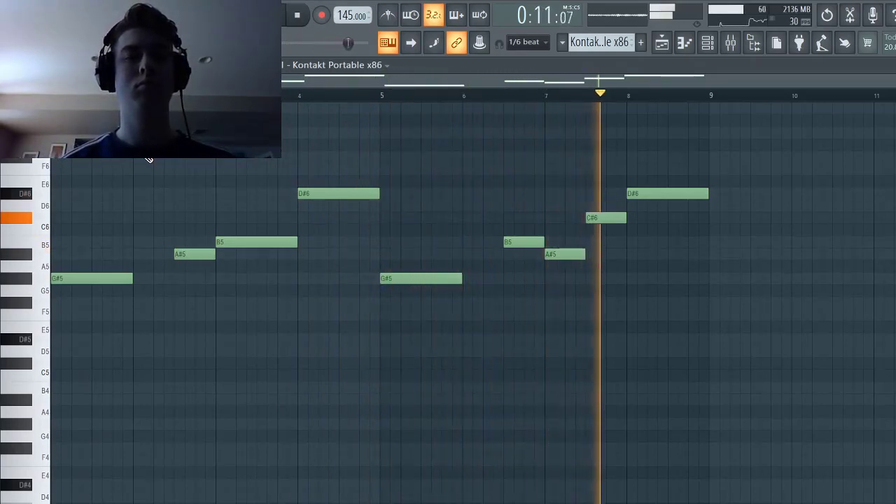
{"action": "key", "text": "space"}
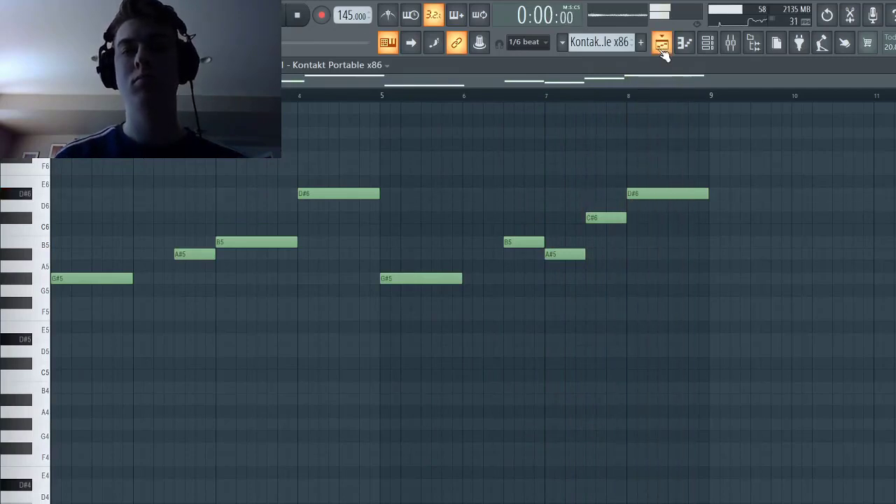
{"action": "left_click", "coordinate": [662, 43]}
Play the Kontakt Portable x86 #2 melody in the piano roll, then return to the playlist
{"action": "key", "text": "F7"}
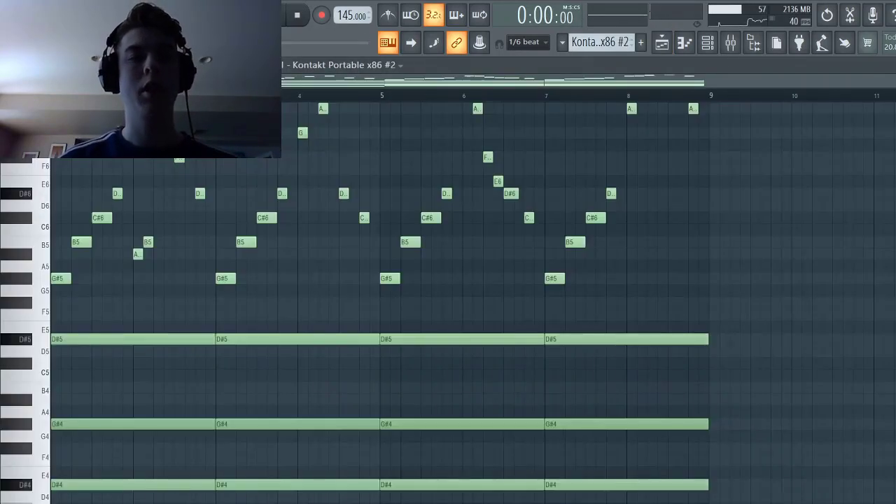
{"action": "scroll", "coordinate": [180, 254], "scroll_direction": "up", "scroll_amount": 2}
{"action": "scroll", "coordinate": [149, 244], "scroll_direction": "up", "scroll_amount": 4}
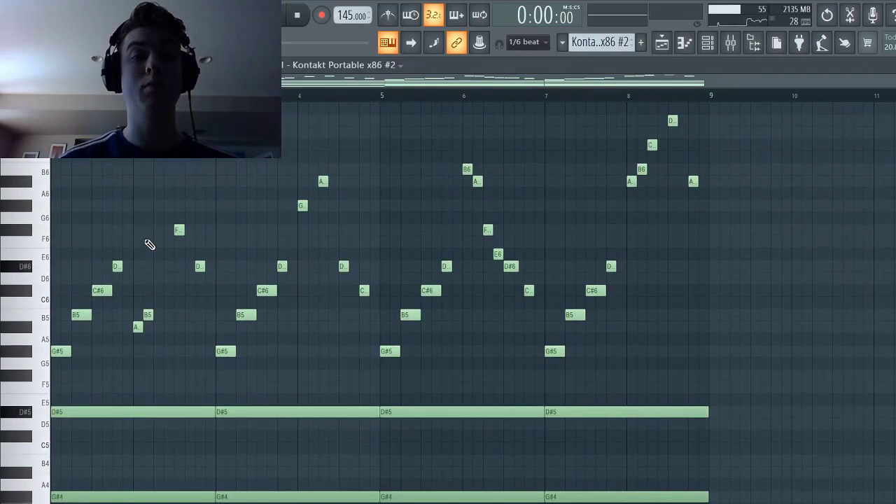
{"action": "key", "text": "space"}
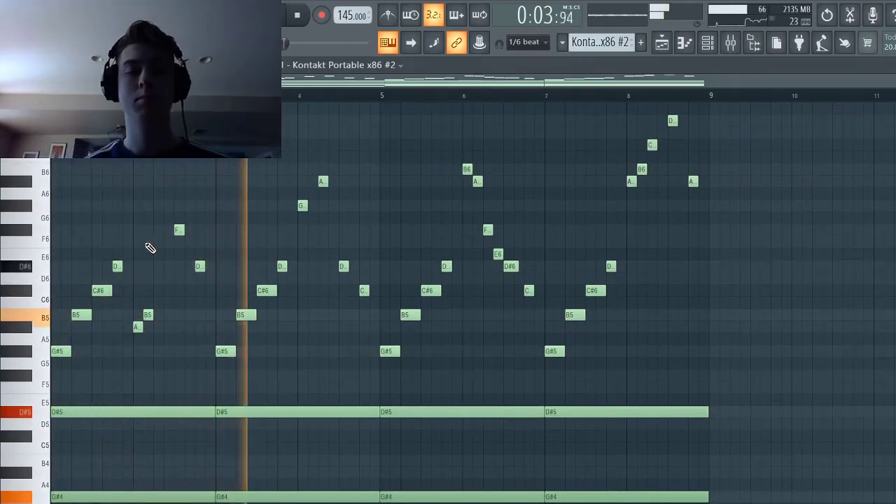
{"action": "key", "text": "space"}
{"action": "key", "text": "F5"}
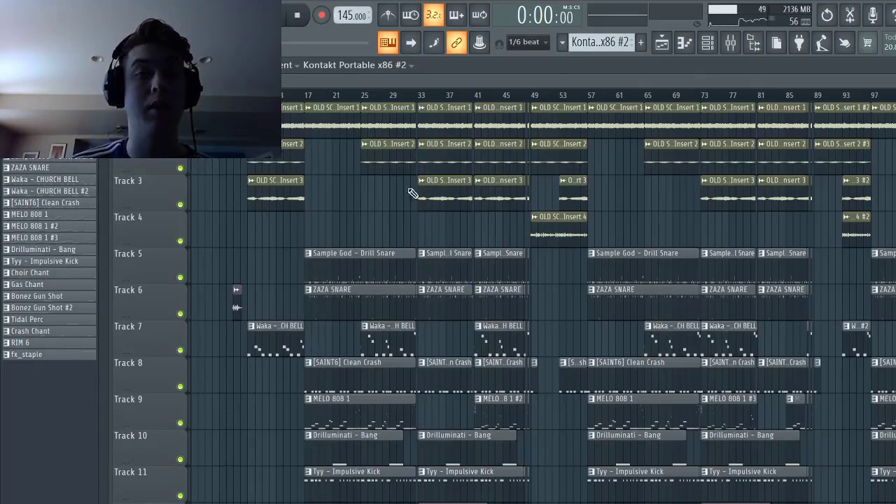
Solo the top track and re-enable Tracks 2 to 4 so only the first four play
{"action": "left_click", "coordinate": [180, 131]}
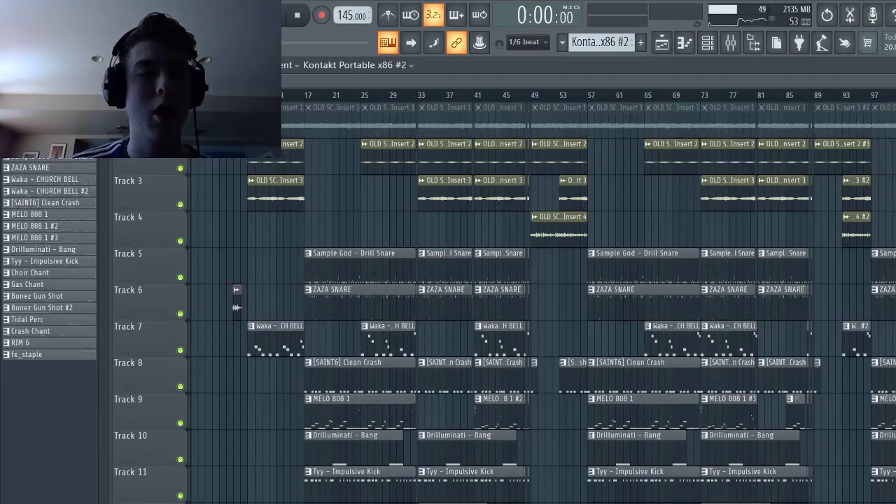
{"action": "right_click", "coordinate": [180, 131]}
{"action": "left_click", "coordinate": [180, 168]}
{"action": "left_click", "coordinate": [180, 204]}
{"action": "left_click", "coordinate": [180, 240]}
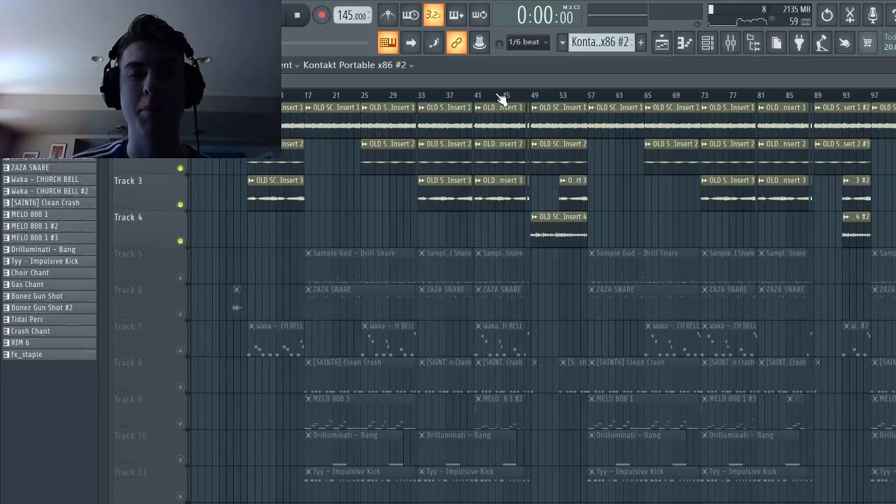
Play the arrangement from bar 49 and stop, closing the Insert 1 sample settings
{"action": "left_click", "coordinate": [532, 98]}
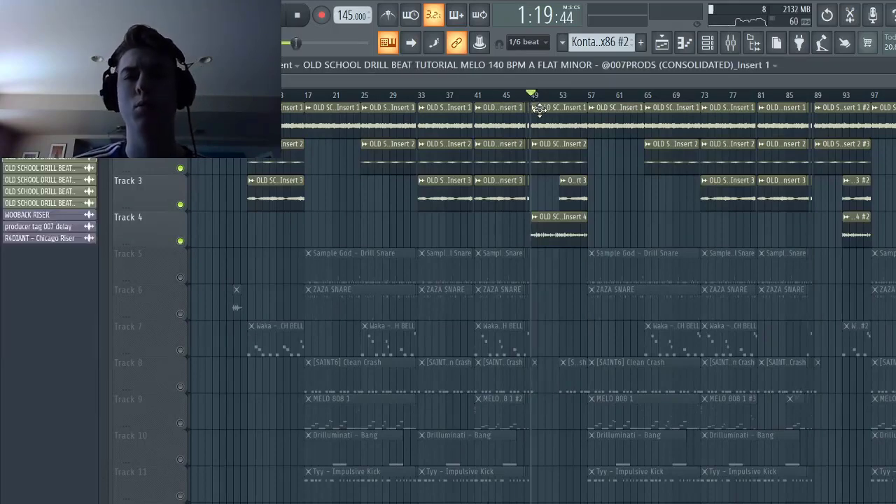
{"action": "double_click", "coordinate": [538, 108]}
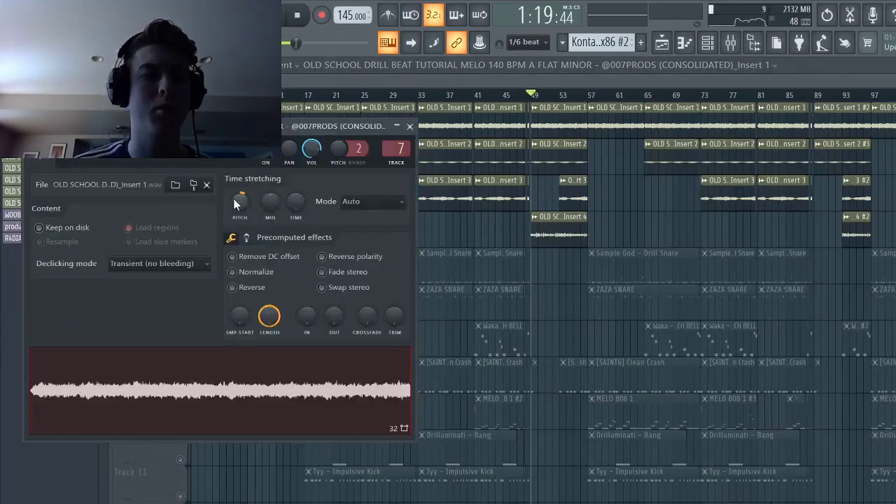
{"action": "left_click", "coordinate": [396, 128]}
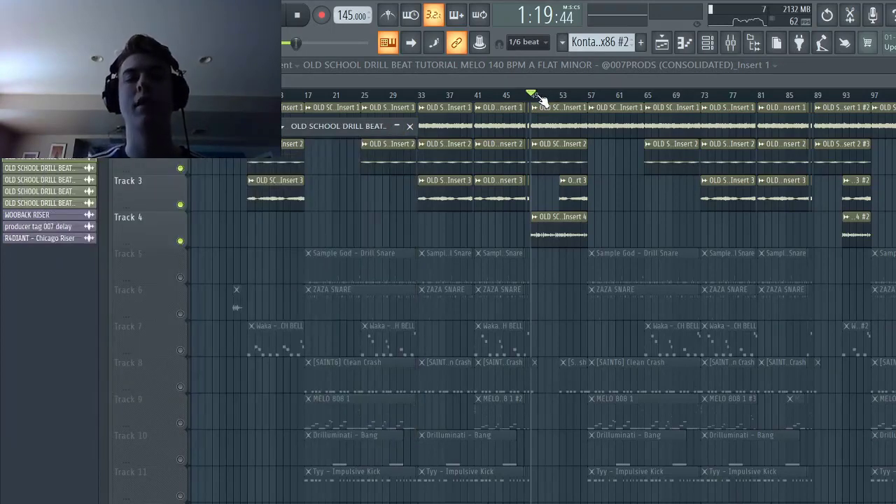
{"action": "key", "text": "space"}
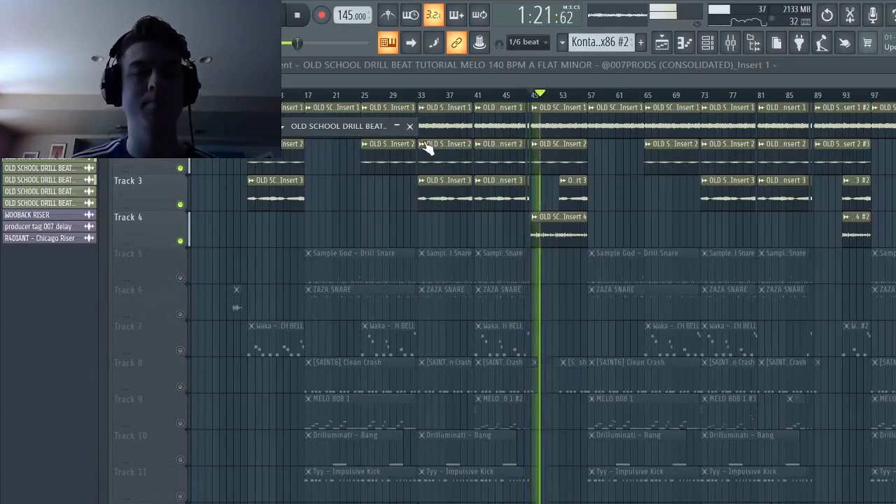
{"action": "left_click", "coordinate": [409, 126]}
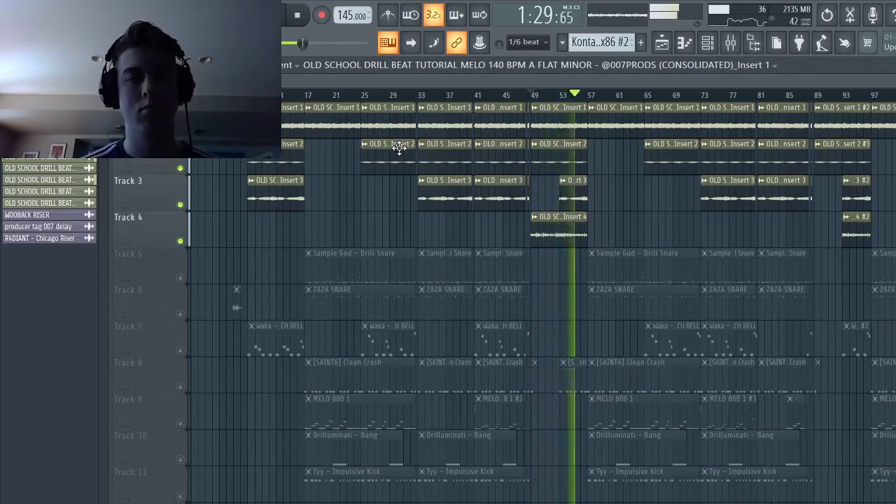
{"action": "key", "text": "space"}
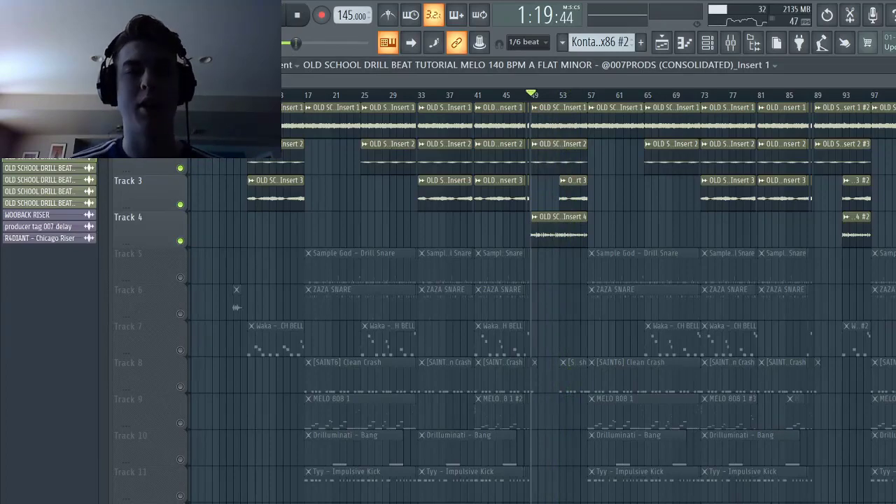
{"action": "scroll", "coordinate": [49, 279], "scroll_direction": "down", "scroll_amount": 3}
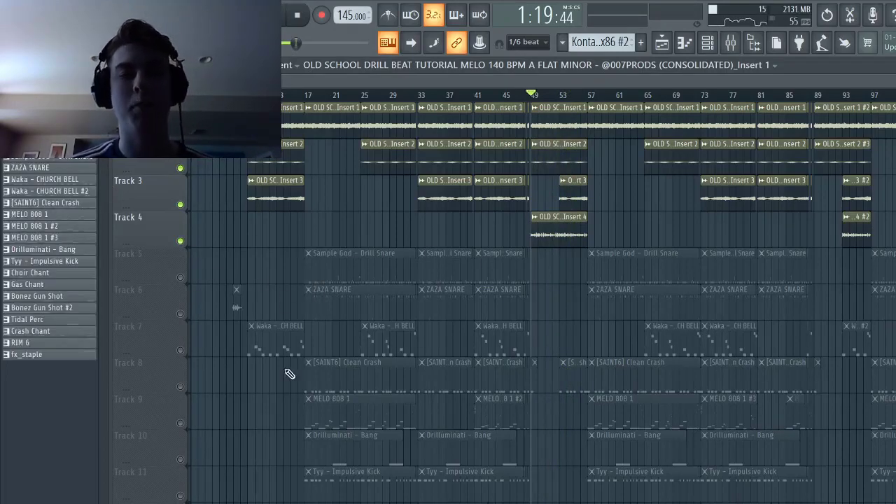
Solo Track 5 with the Sample God - Drill Snare clips
{"action": "scroll", "coordinate": [280, 384], "scroll_direction": "down", "scroll_amount": 1}
{"action": "scroll", "coordinate": [278, 390], "scroll_direction": "up", "scroll_amount": 1}
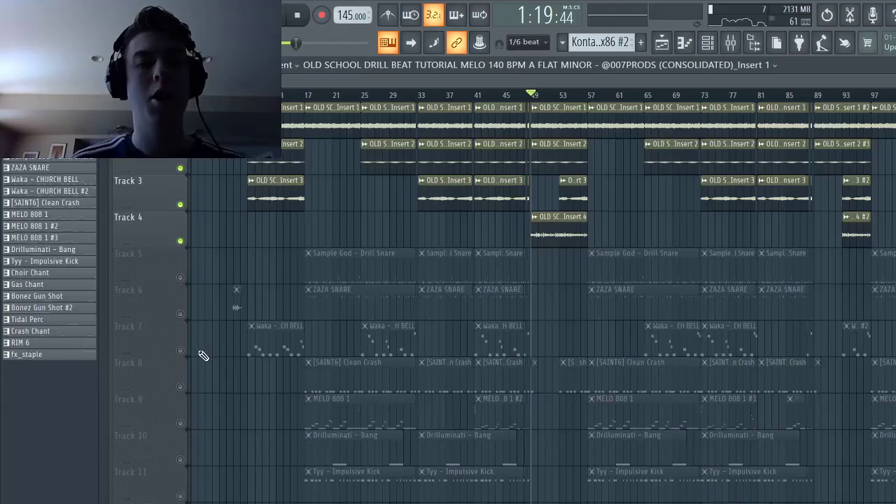
{"action": "right_click", "coordinate": [182, 279]}
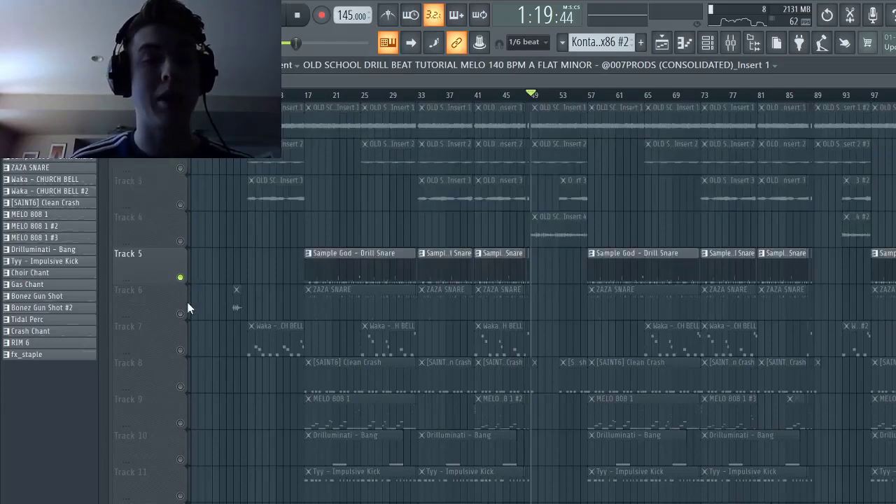
Move playback to around bar 18, stop, and open the Drill Snare clip in the piano roll
{"action": "left_click", "coordinate": [305, 96]}
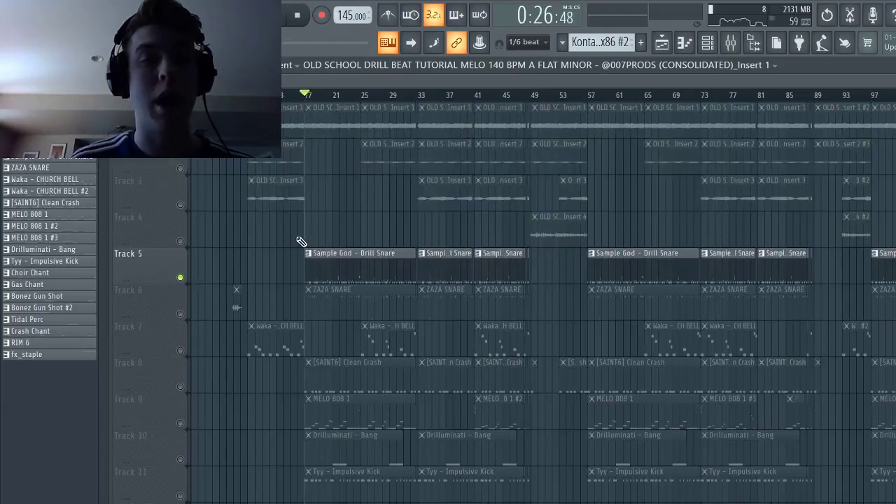
{"action": "scroll", "coordinate": [343, 223], "scroll_direction": "down", "scroll_amount": 1}
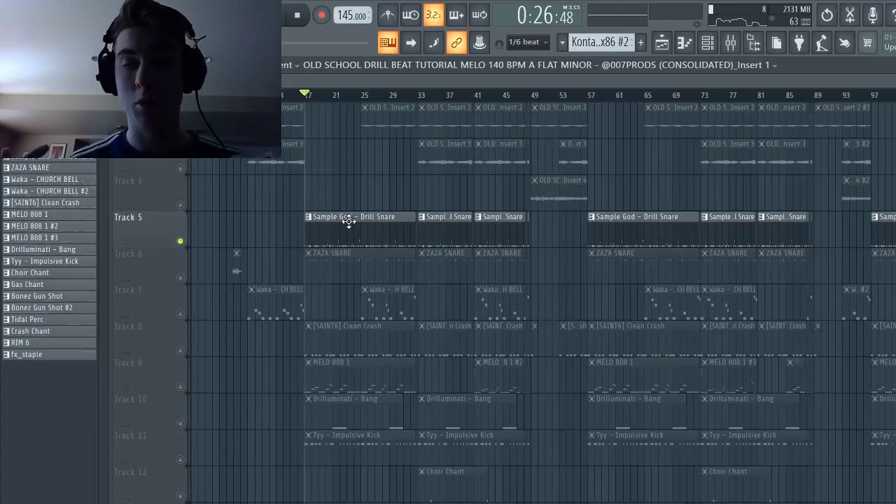
{"action": "key", "text": "space"}
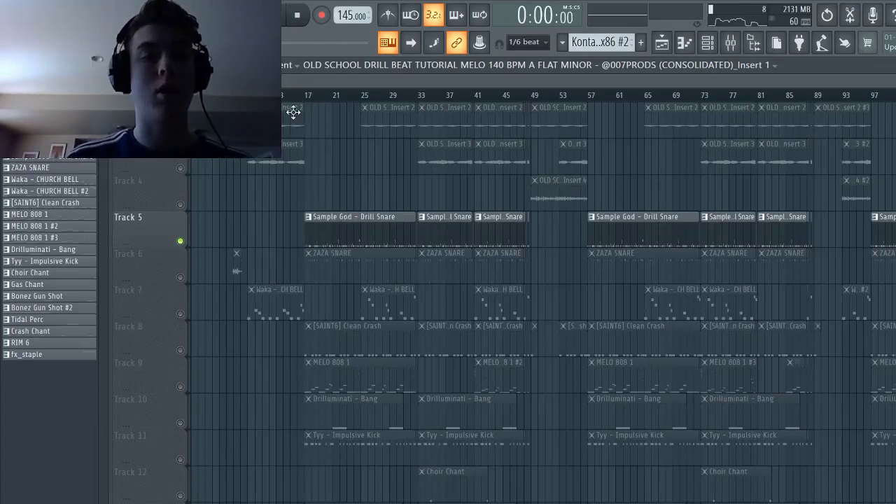
{"action": "double_click", "coordinate": [346, 226]}
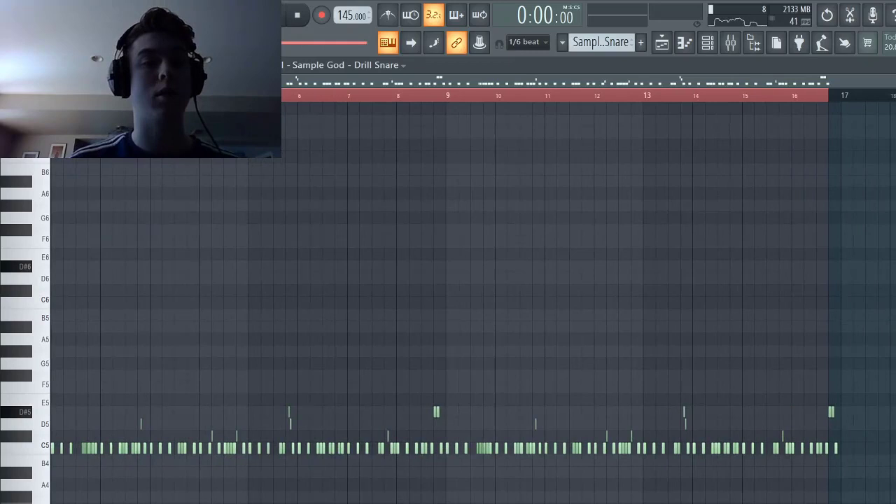
Check the Drill Snare sampler settings on channel 9 in the Channel rack, then return to the piano roll
{"action": "left_click", "coordinate": [707, 42]}
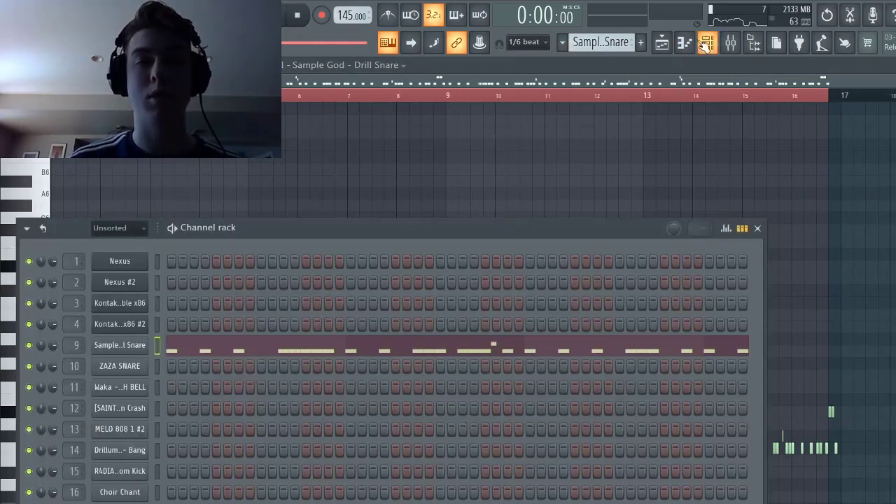
{"action": "left_click", "coordinate": [120, 346]}
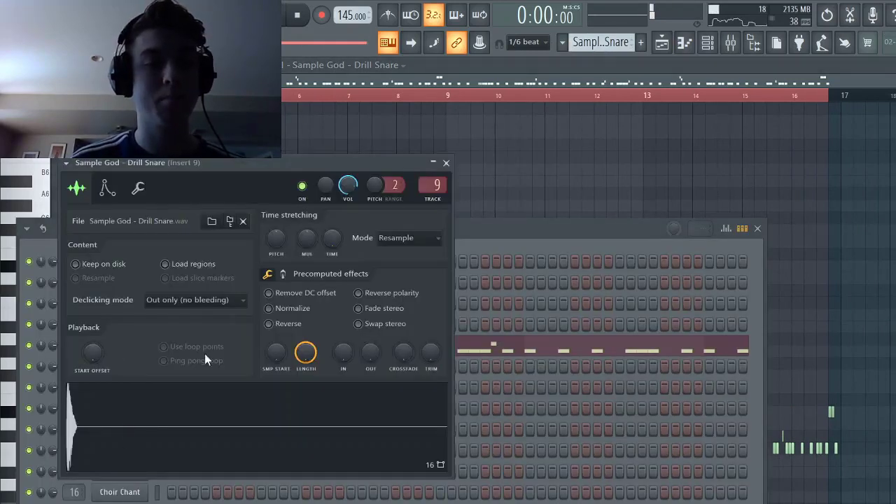
{"action": "left_click", "coordinate": [490, 97]}
{"action": "scroll", "coordinate": [236, 296], "scroll_direction": "down", "scroll_amount": 2}
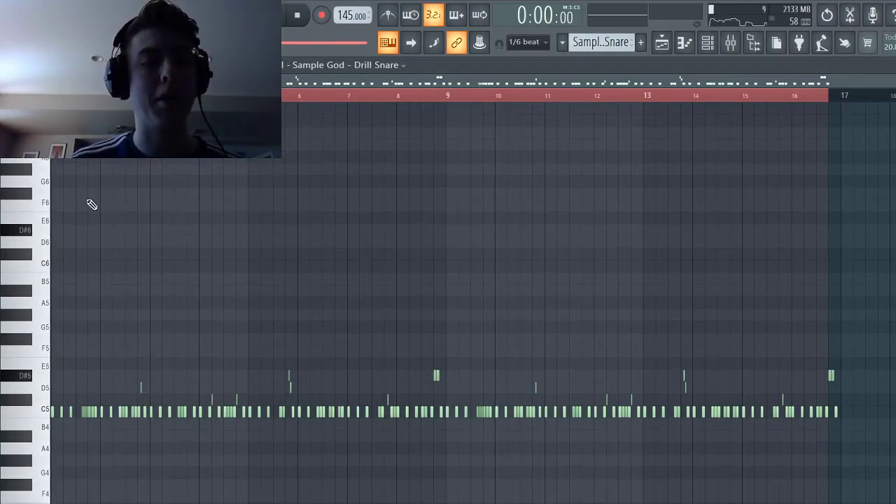
Play the Drill Snare pattern, stop it, and go back to the full playlist
{"action": "key", "text": "space"}
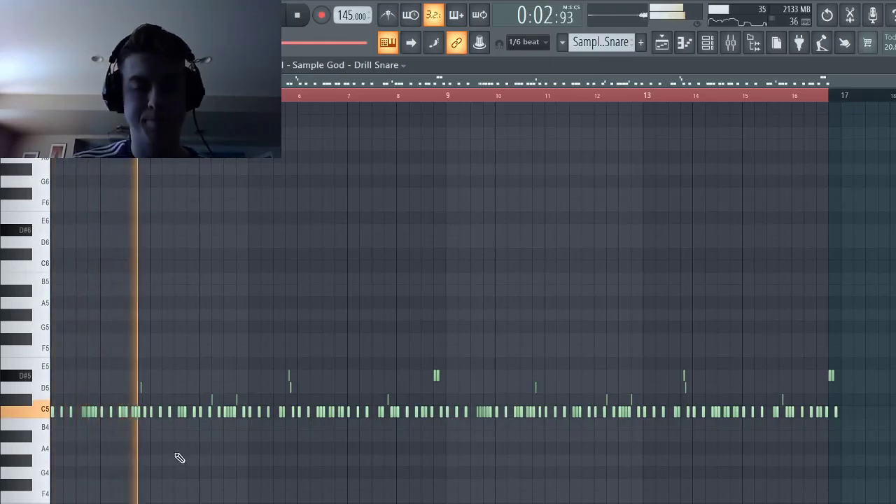
{"action": "key", "text": "F5"}
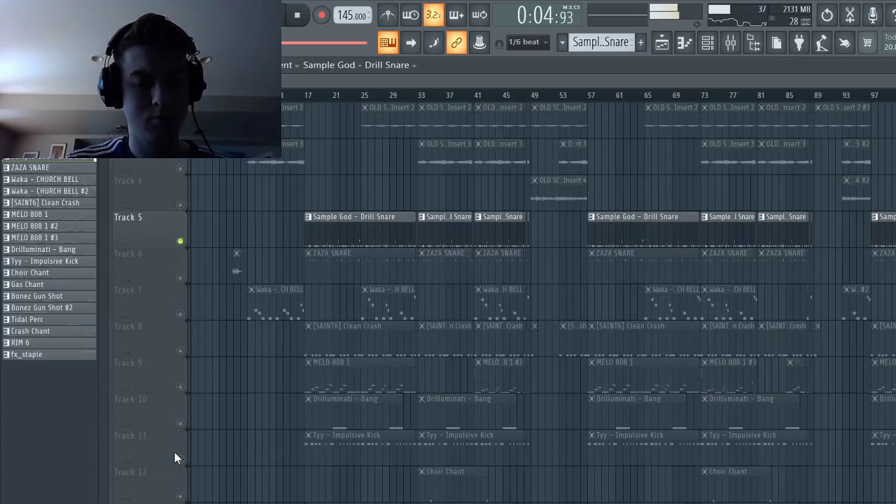
{"action": "key", "text": "F7"}
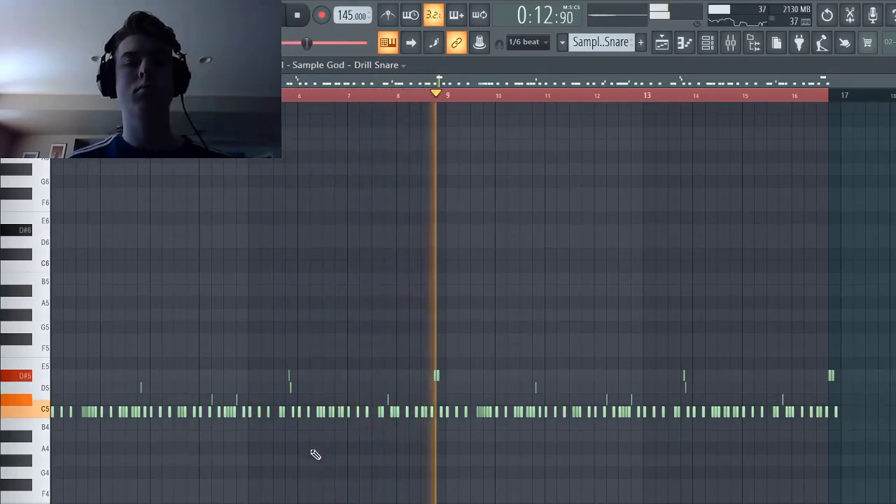
{"action": "key", "text": "space"}
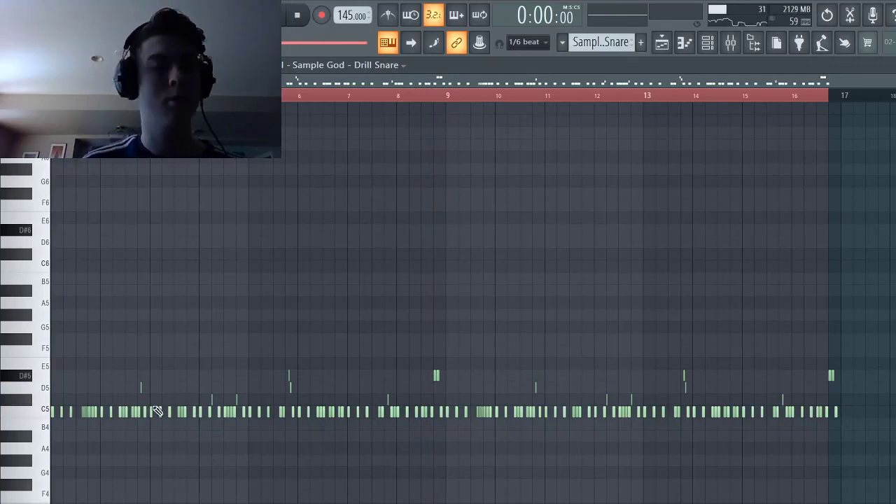
{"action": "left_click", "coordinate": [658, 49]}
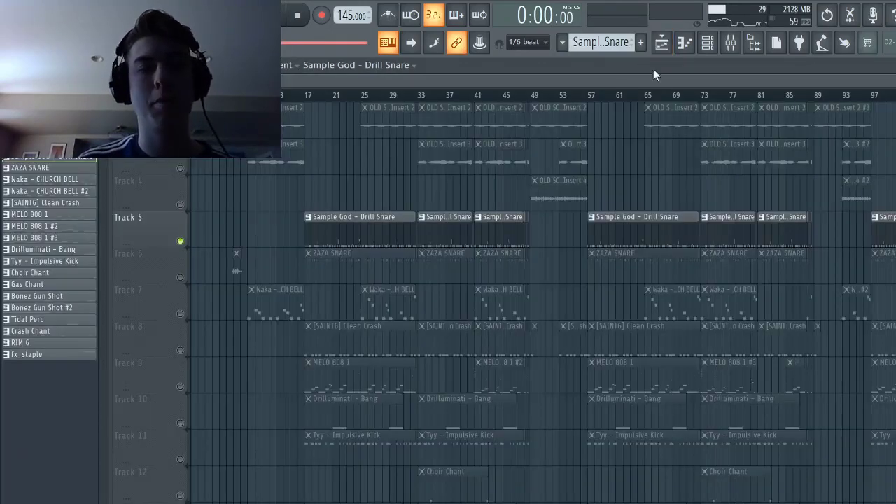
Solo Track 6 and play the ZAZA SNARE pattern in the piano roll
{"action": "right_click", "coordinate": [181, 279]}
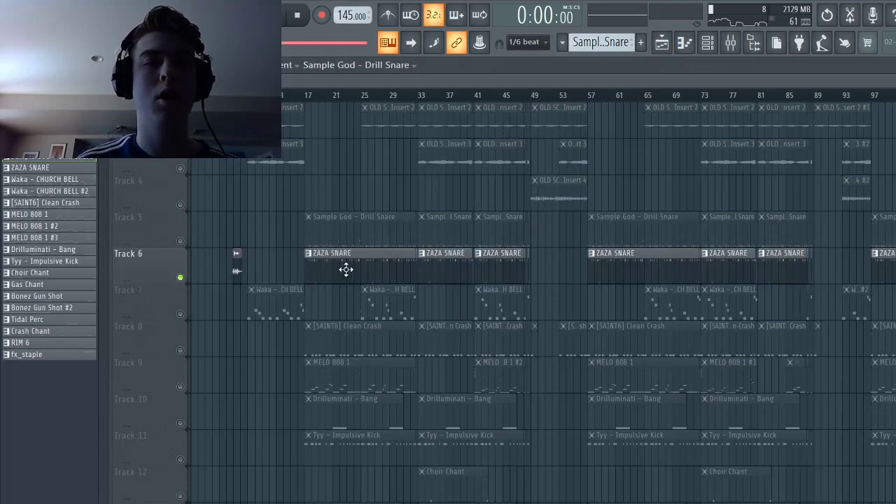
{"action": "key", "text": "F7"}
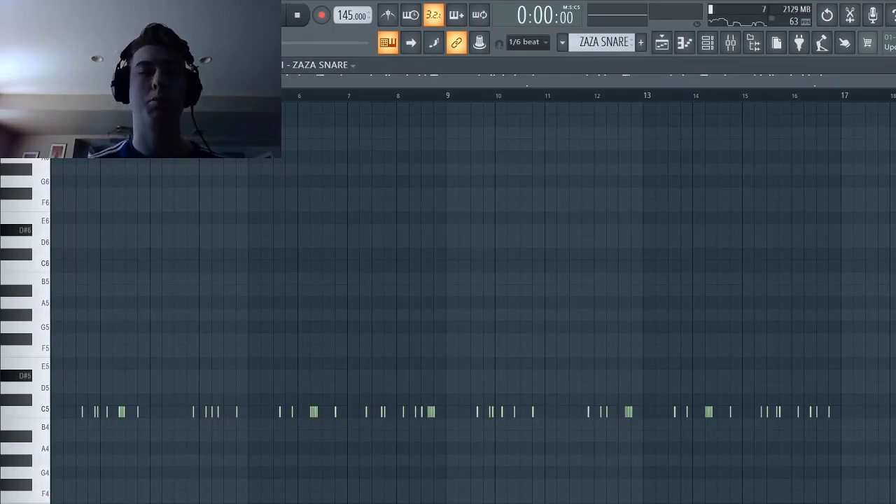
{"action": "scroll", "coordinate": [190, 296], "scroll_direction": "down", "scroll_amount": 3}
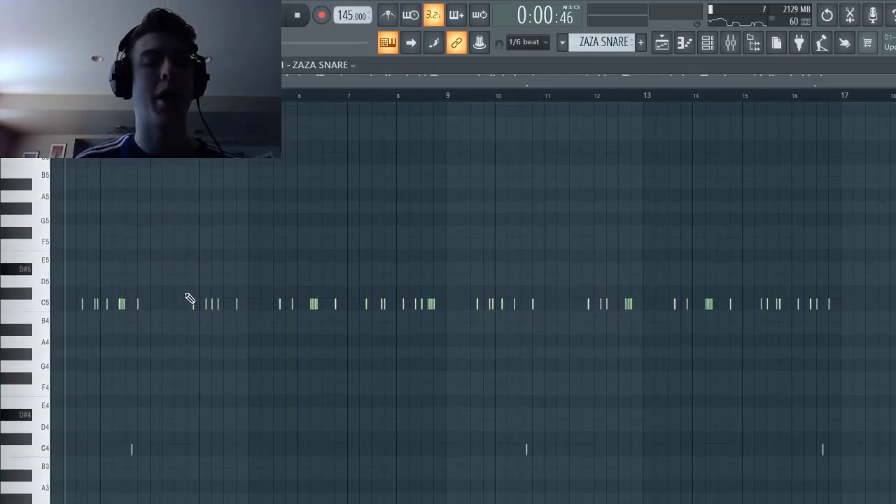
{"action": "key", "text": "space"}
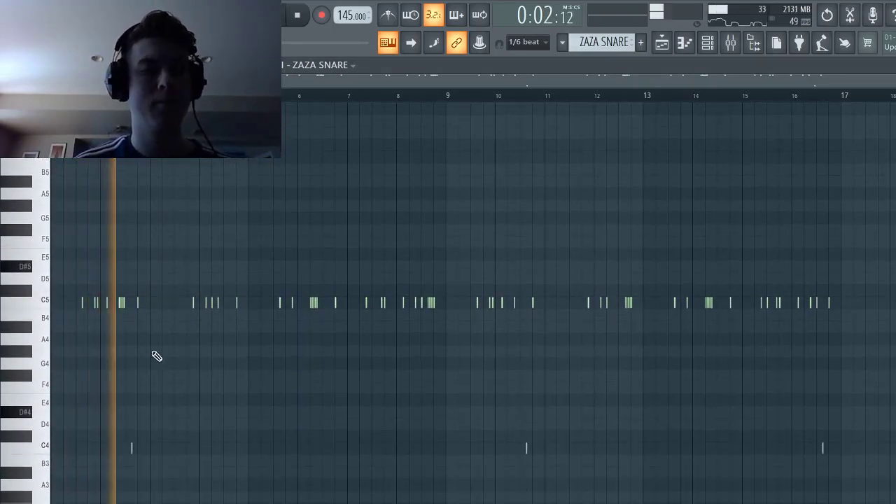
{"action": "key", "text": "space"}
{"action": "key", "text": "space"}
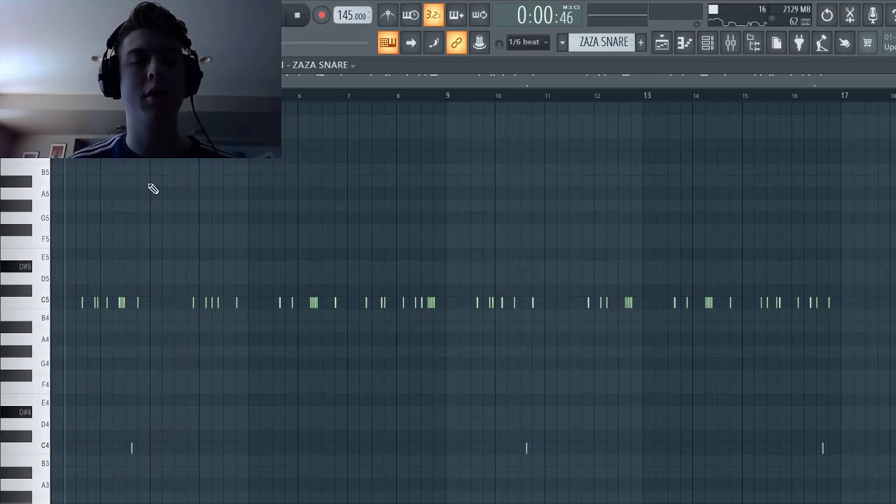
Jump further into the ZAZA SNARE pattern, stop playback, and return to the playlist
{"action": "left_click", "coordinate": [205, 95]}
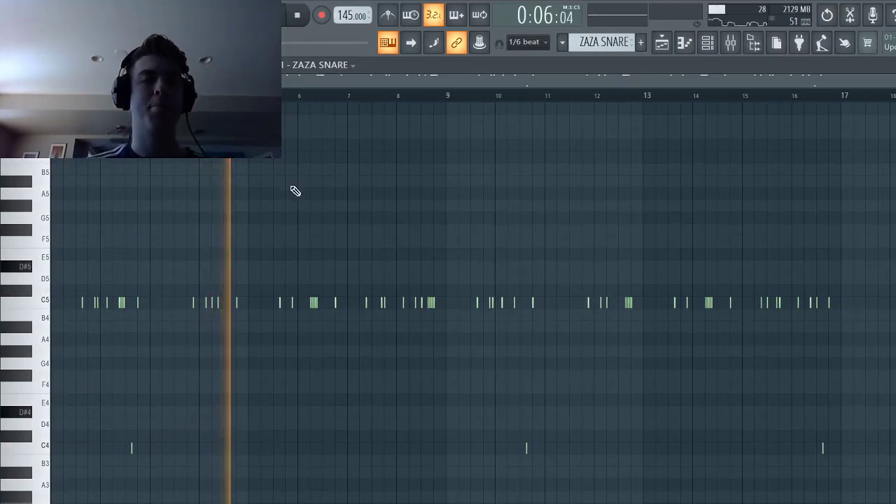
{"action": "scroll", "coordinate": [323, 320], "scroll_direction": "up", "scroll_amount": 3}
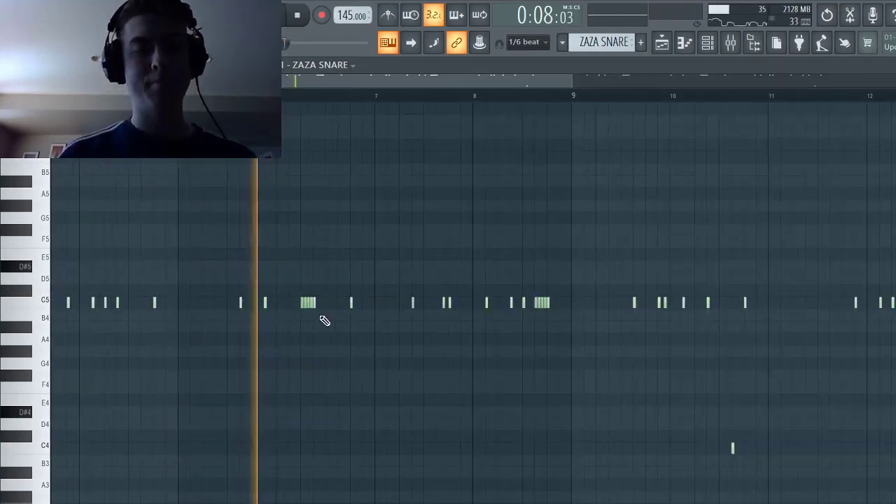
{"action": "scroll", "coordinate": [324, 319], "scroll_direction": "up", "scroll_amount": 2}
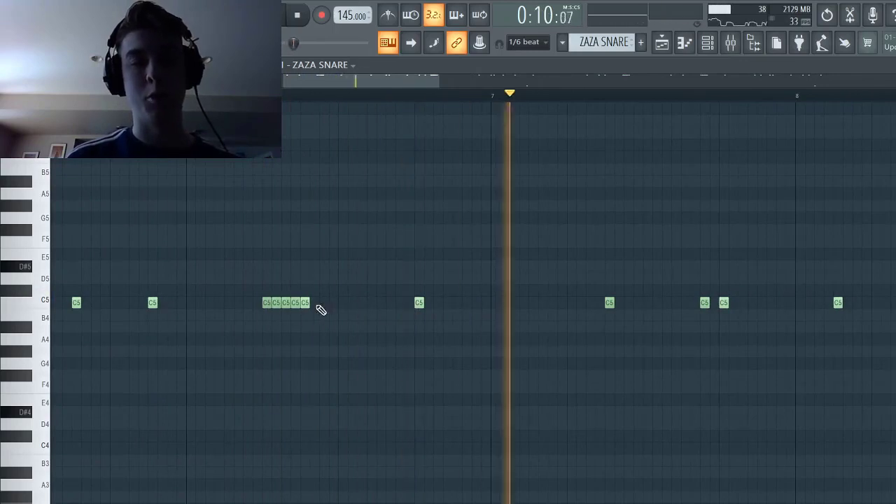
{"action": "scroll", "coordinate": [606, 354], "scroll_direction": "down", "scroll_amount": 5}
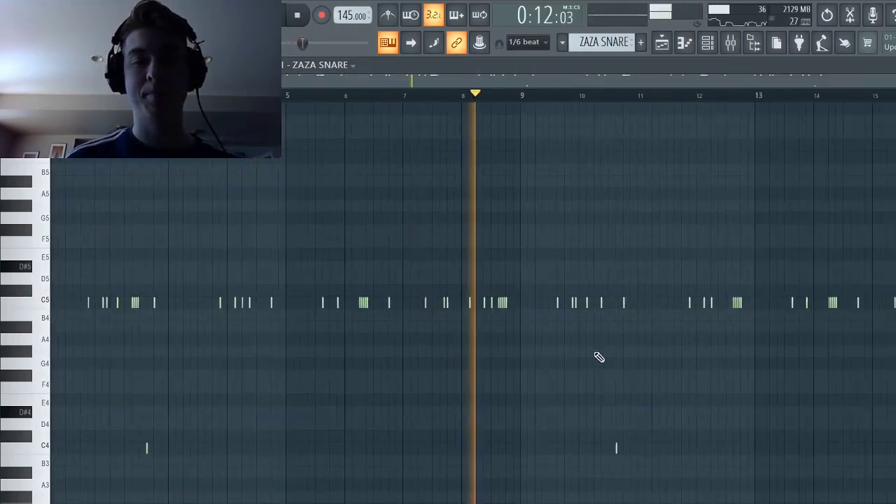
{"action": "scroll", "coordinate": [232, 304], "scroll_direction": "down", "scroll_amount": 3}
{"action": "key", "text": "space"}
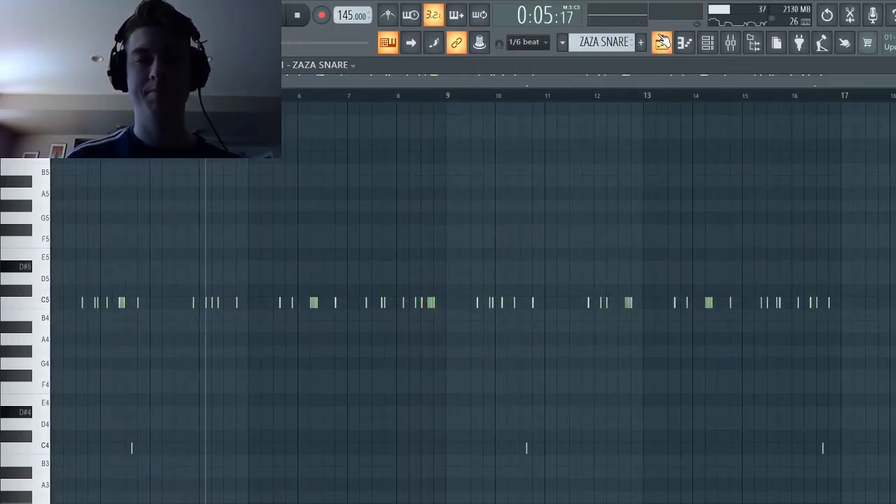
{"action": "left_click", "coordinate": [661, 43]}
Play the Waka - CHURCH BELL pattern's A#5 bell melody through, then return to the playlist
{"action": "double_click", "coordinate": [47, 180]}
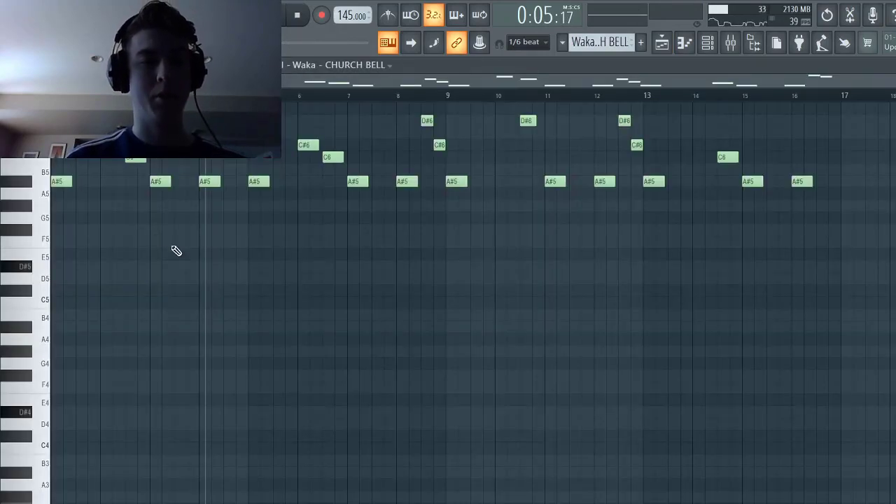
{"action": "scroll", "coordinate": [161, 252], "scroll_direction": "up", "scroll_amount": 4}
{"action": "key", "text": "space"}
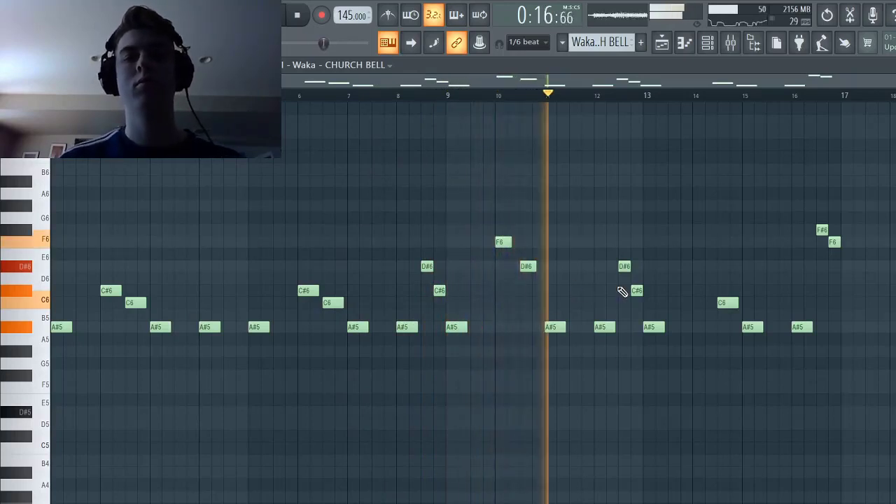
{"action": "key", "text": "space"}
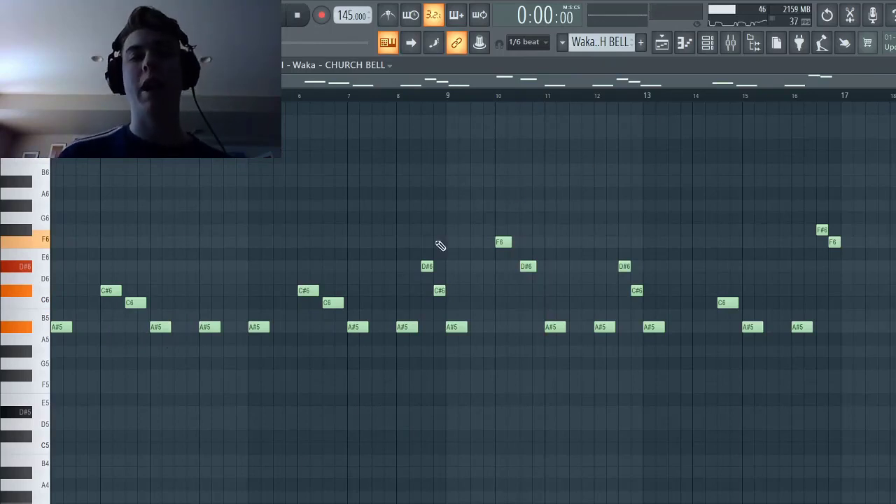
{"action": "left_click", "coordinate": [662, 43]}
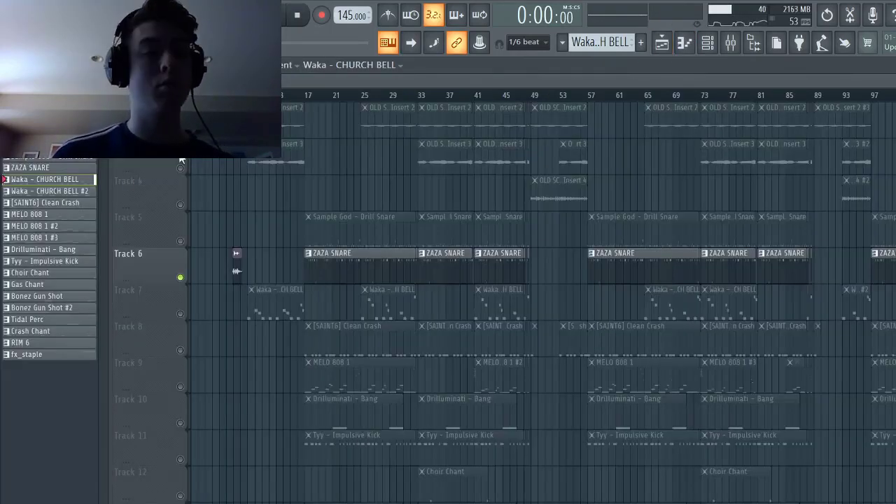
Play the [SAINT6] Clean Crash pattern's C5 hits, stop, and bring the playlist back
{"action": "double_click", "coordinate": [59, 206]}
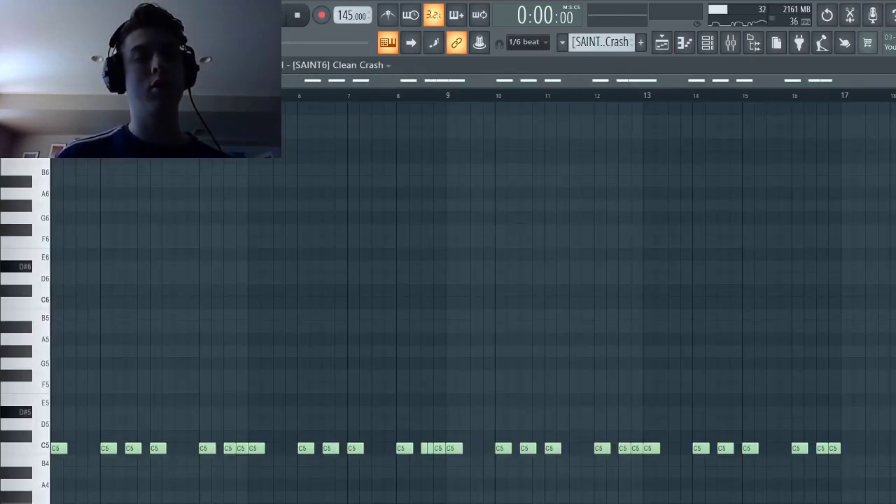
{"action": "key", "text": "space"}
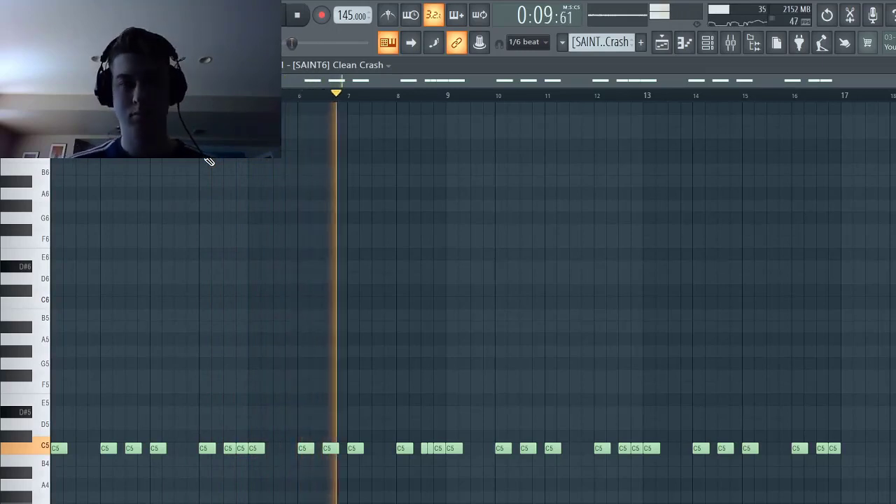
{"action": "key", "text": "space"}
{"action": "left_click", "coordinate": [664, 44]}
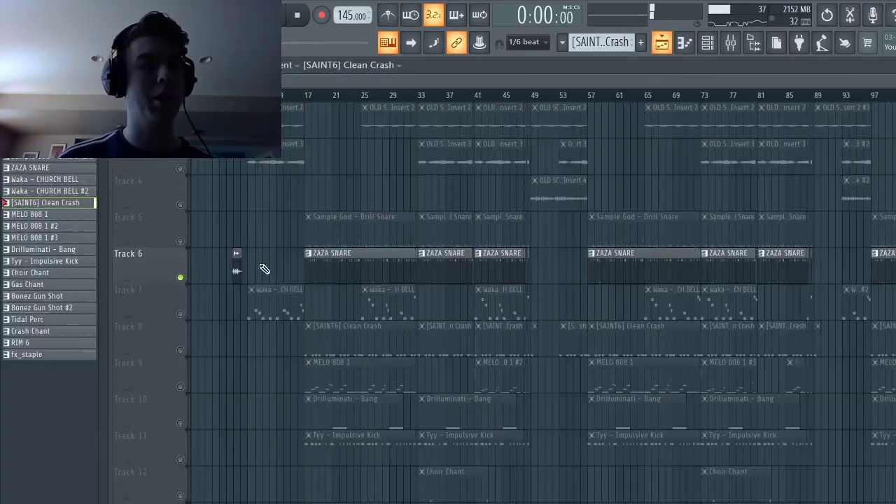
Open the MELO 808 1 #2 pattern and check its channel's volume envelope settings in the Channel rack
{"action": "double_click", "coordinate": [55, 214]}
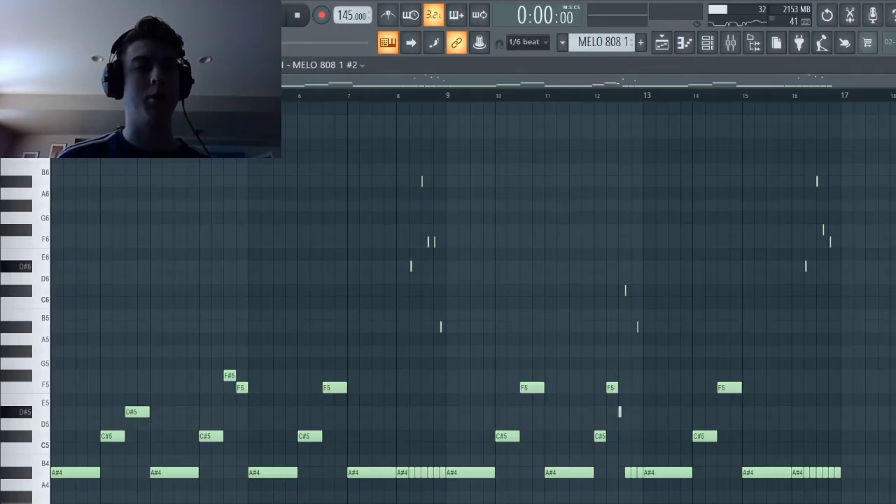
{"action": "left_click", "coordinate": [709, 43]}
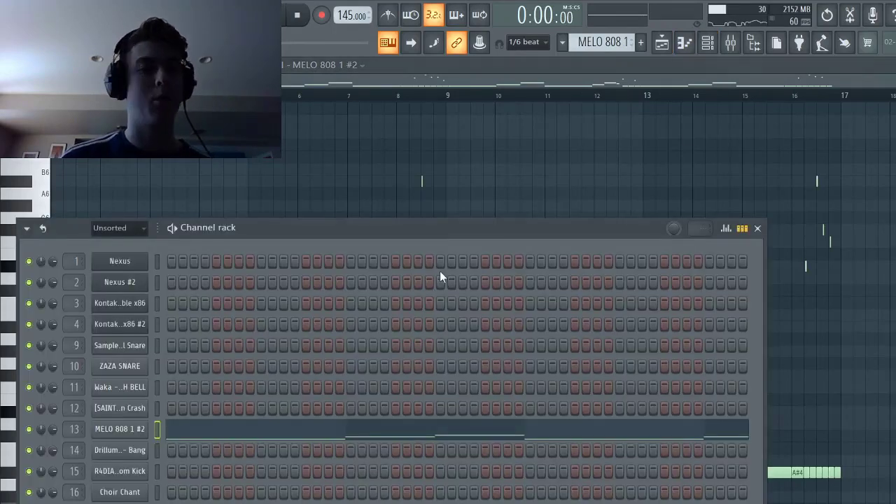
{"action": "left_click", "coordinate": [110, 429]}
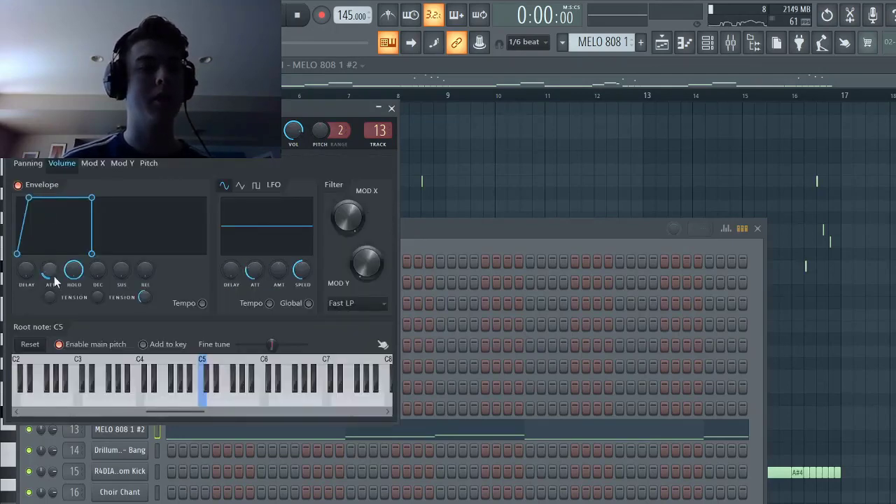
{"action": "left_click", "coordinate": [379, 110]}
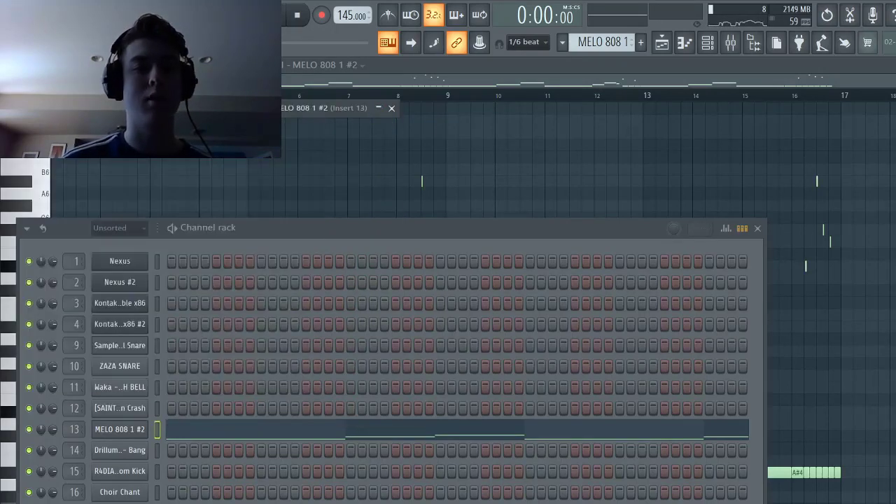
{"action": "left_click", "coordinate": [392, 109]}
{"action": "key", "text": "F6"}
Play the MELO 808 melody, skipping ahead to near bar 16, then stop and return to the playlist
{"action": "key", "text": "space"}
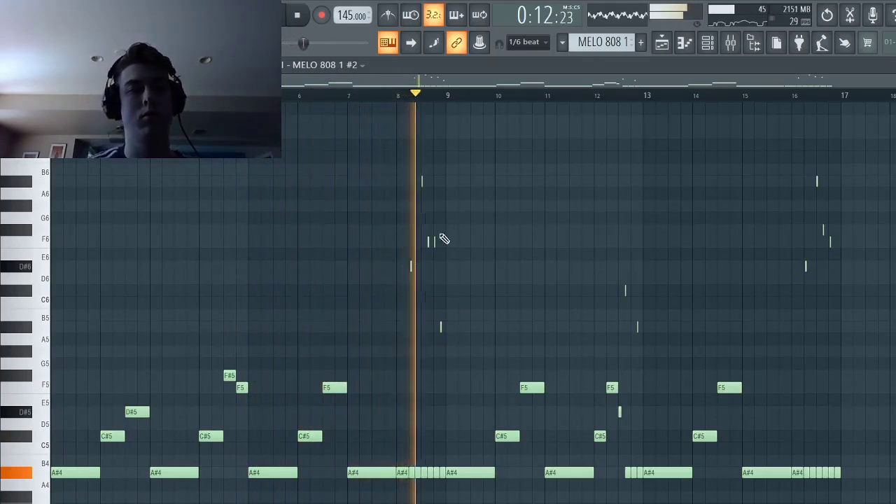
{"action": "left_click", "coordinate": [614, 98]}
{"action": "left_click", "coordinate": [792, 98]}
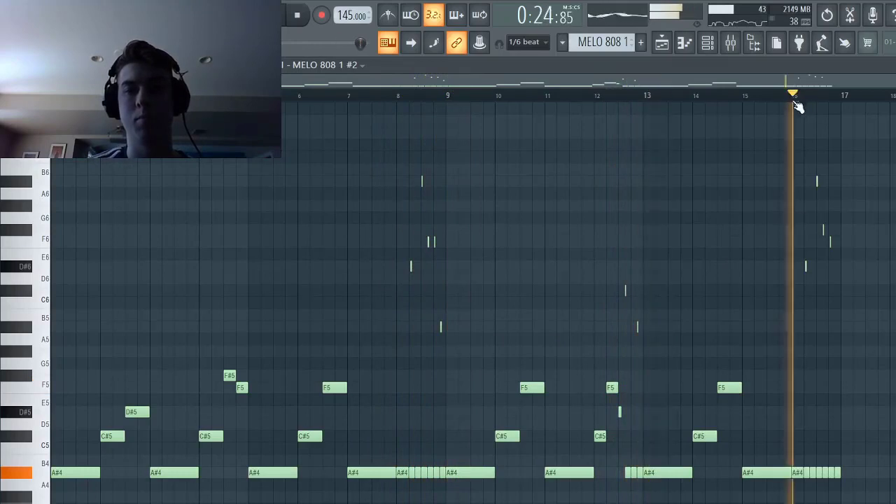
{"action": "key", "text": "space"}
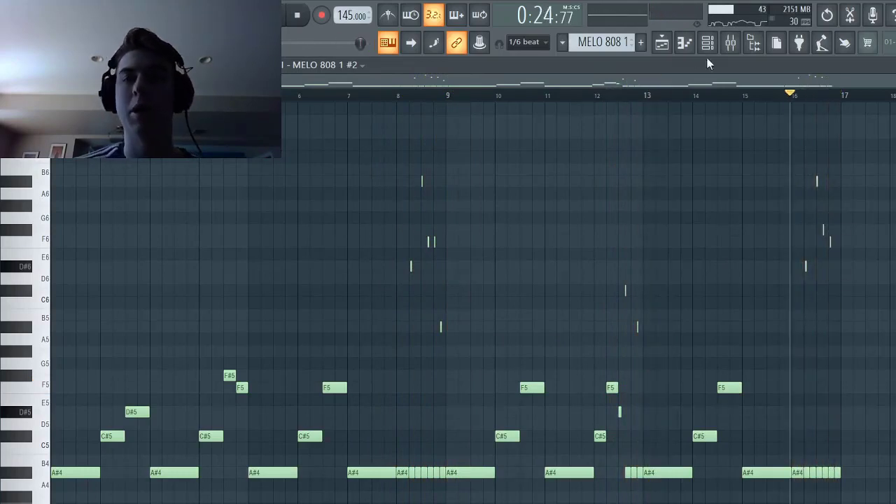
{"action": "left_click", "coordinate": [668, 50]}
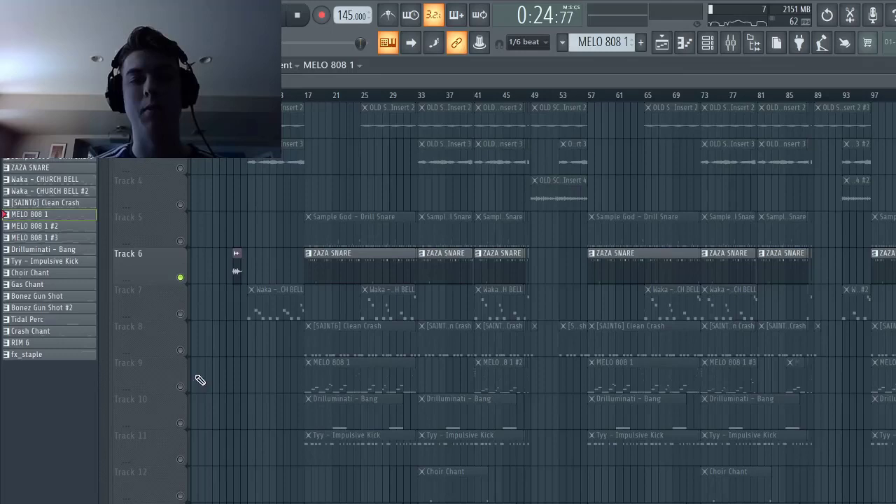
Solo Track 10's Drilluminati – Bang clips and play them from bar 29
{"action": "right_click", "coordinate": [181, 424]}
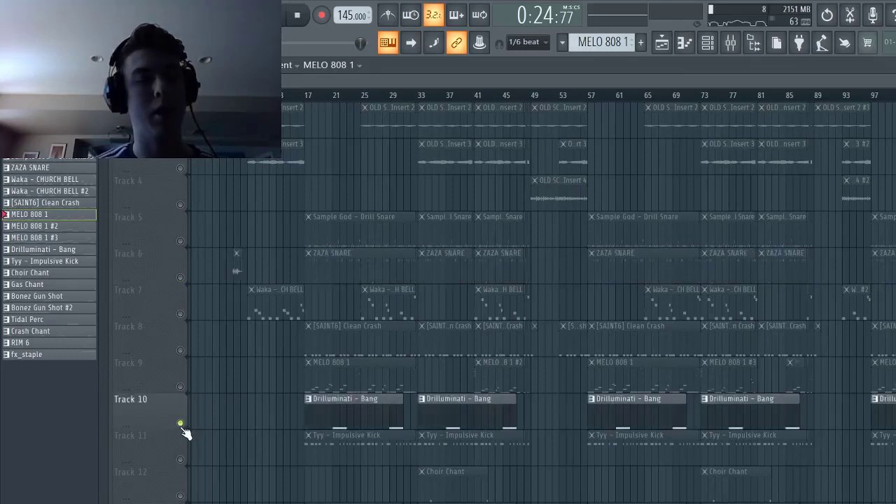
{"action": "scroll", "coordinate": [303, 453], "scroll_direction": "down", "scroll_amount": 1}
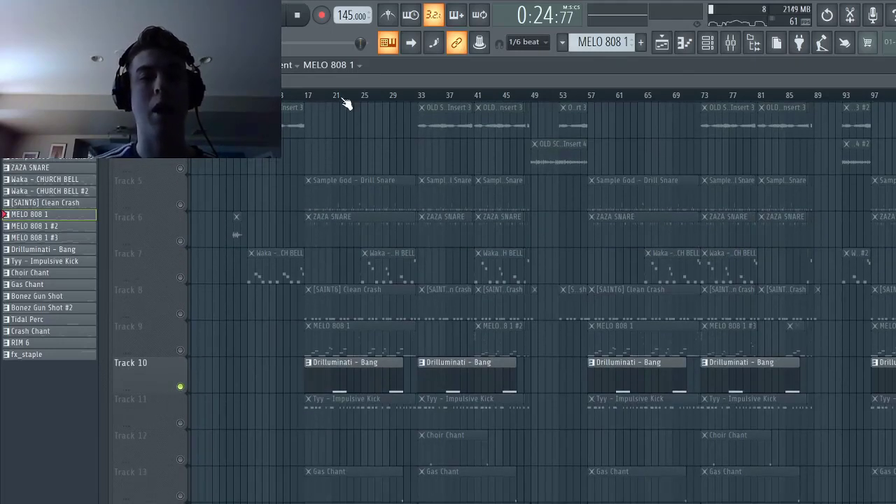
{"action": "scroll", "coordinate": [344, 324], "scroll_direction": "down", "scroll_amount": 1}
{"action": "scroll", "coordinate": [342, 318], "scroll_direction": "up", "scroll_amount": 3, "text": "ctrl"}
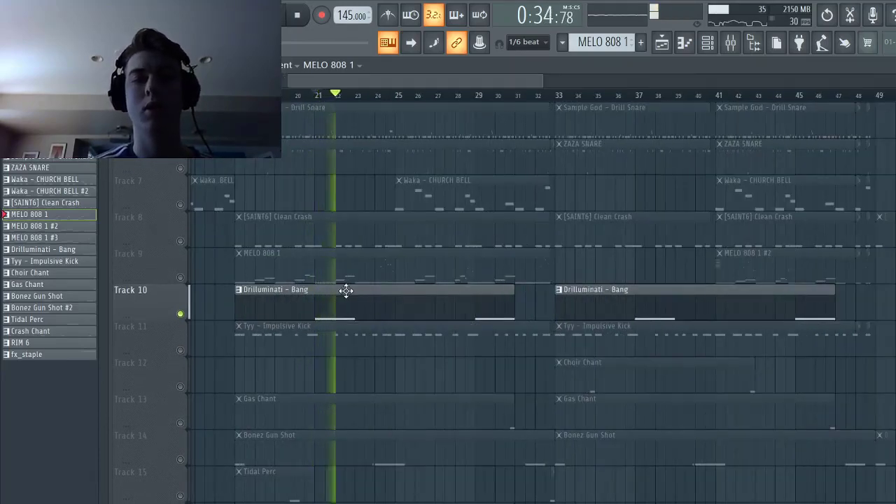
{"action": "key", "text": "space"}
{"action": "left_click", "coordinate": [482, 101]}
{"action": "key", "text": "space"}
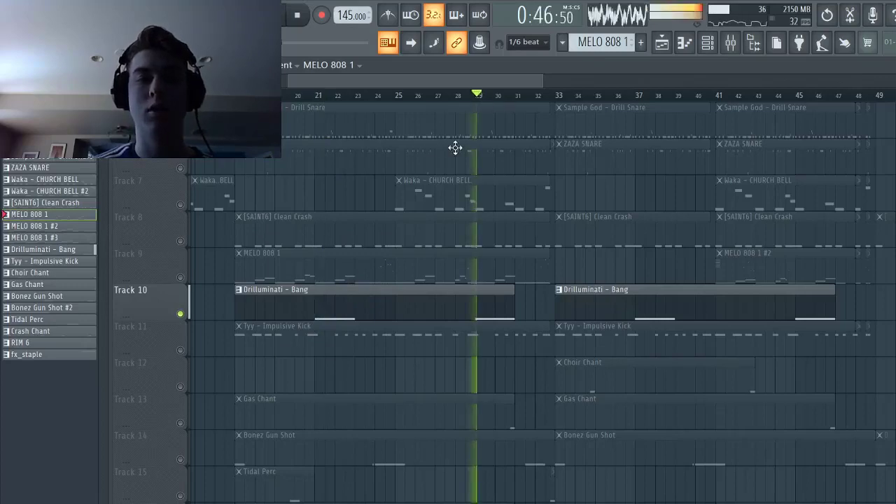
{"action": "key", "text": "space"}
Open the Bang clip's C5 note and check its sample, miscellaneous and envelope settings, then return to the playlist
{"action": "double_click", "coordinate": [383, 303]}
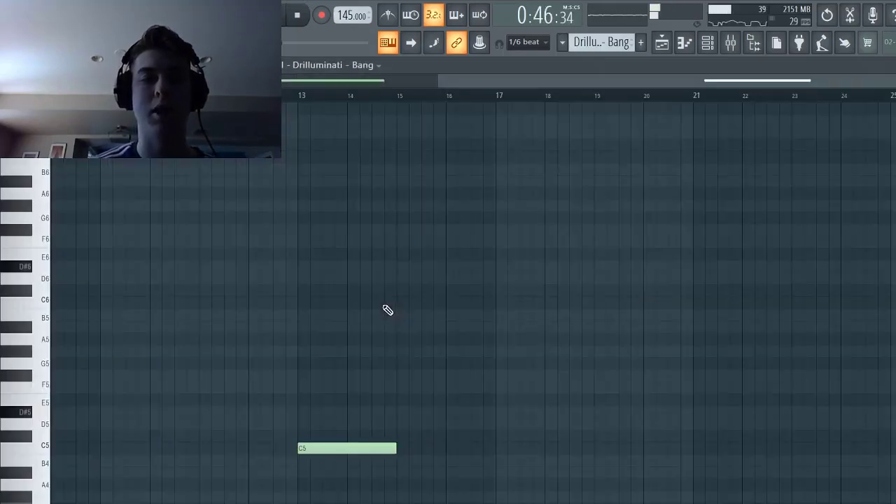
{"action": "left_click", "coordinate": [708, 42]}
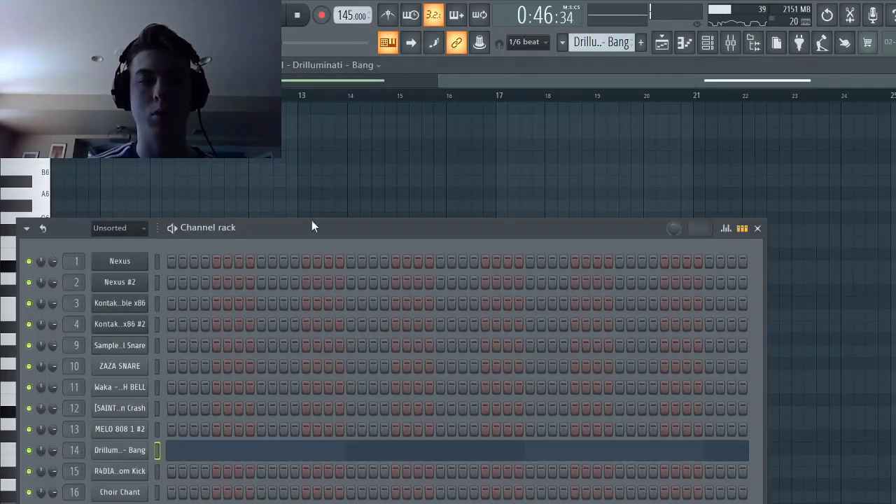
{"action": "left_click", "coordinate": [140, 453]}
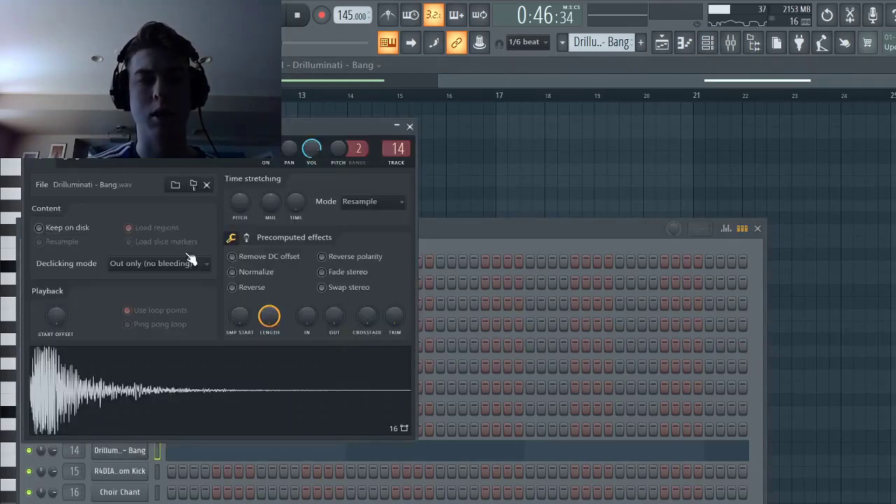
{"action": "left_click", "coordinate": [62, 159]}
{"action": "left_click", "coordinate": [46, 160]}
{"action": "left_click", "coordinate": [32, 160]}
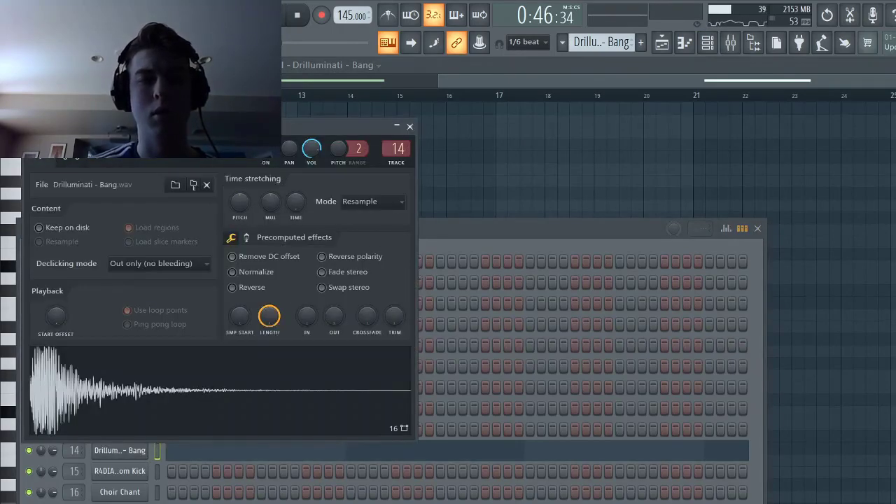
{"action": "left_click", "coordinate": [682, 43]}
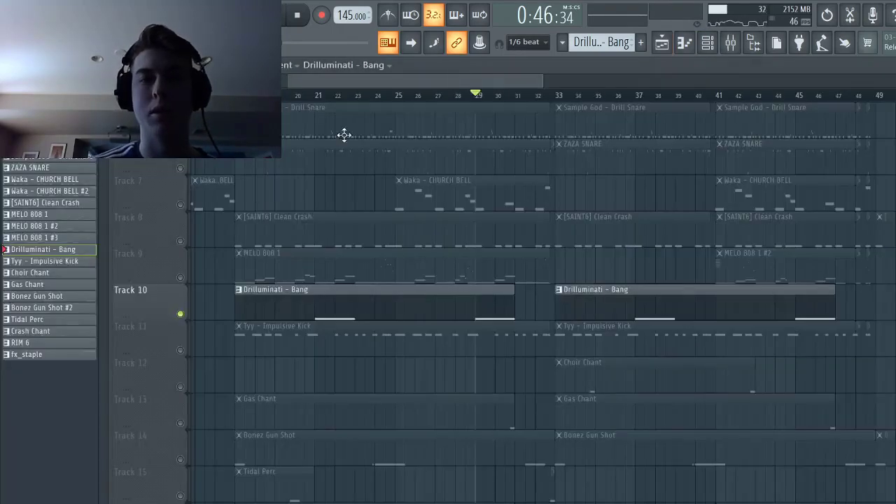
Open the Impulsive Kick clip and review, then close, the R4DIANT Phantom Kick channel's settings
{"action": "double_click", "coordinate": [277, 335]}
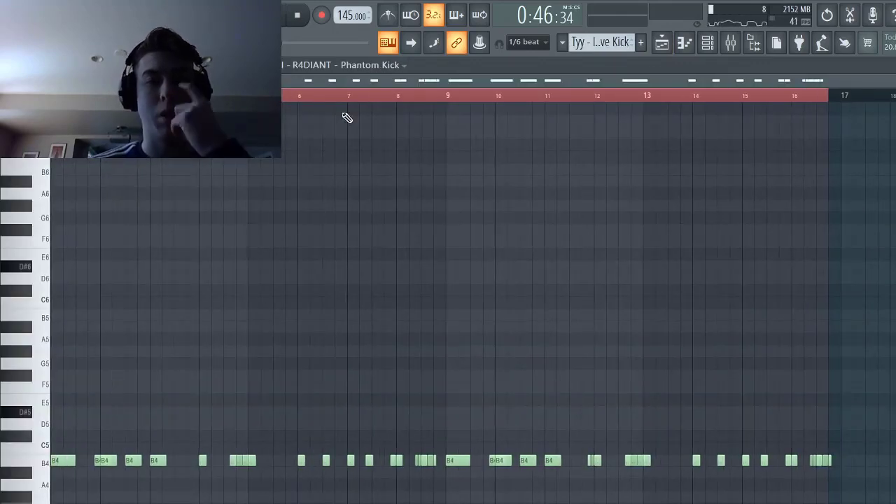
{"action": "left_click", "coordinate": [707, 44]}
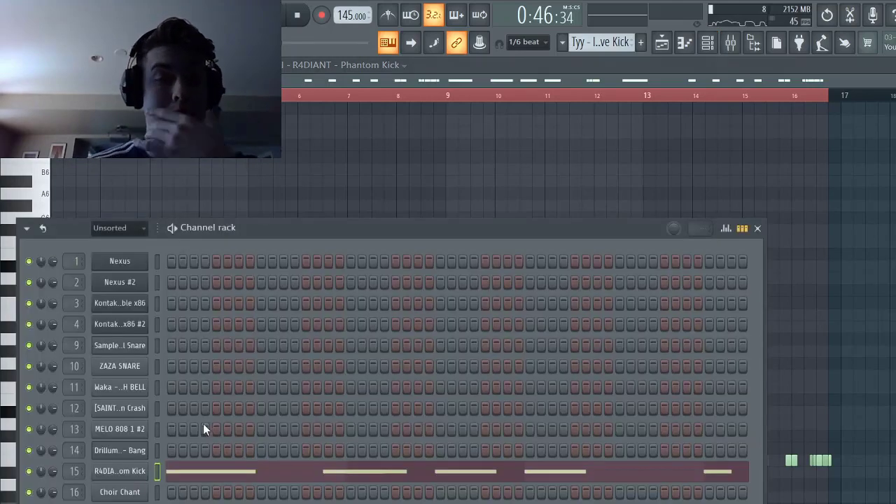
{"action": "left_click", "coordinate": [132, 474]}
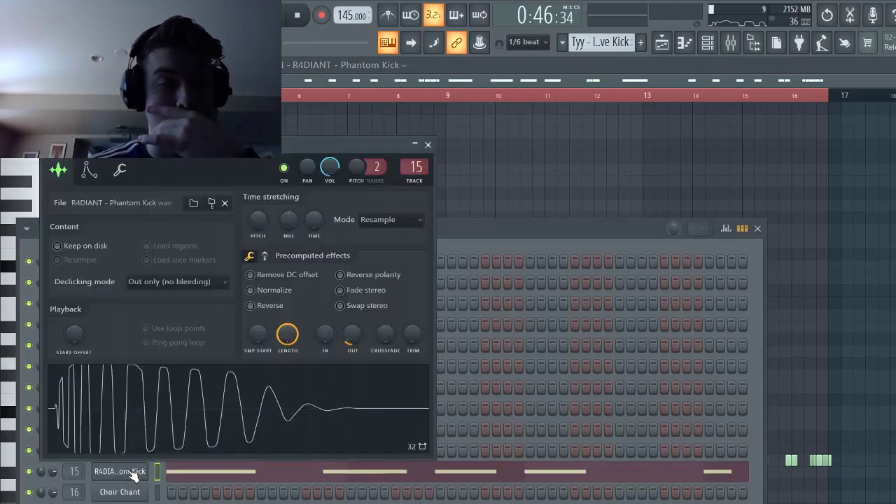
{"action": "left_click", "coordinate": [415, 145]}
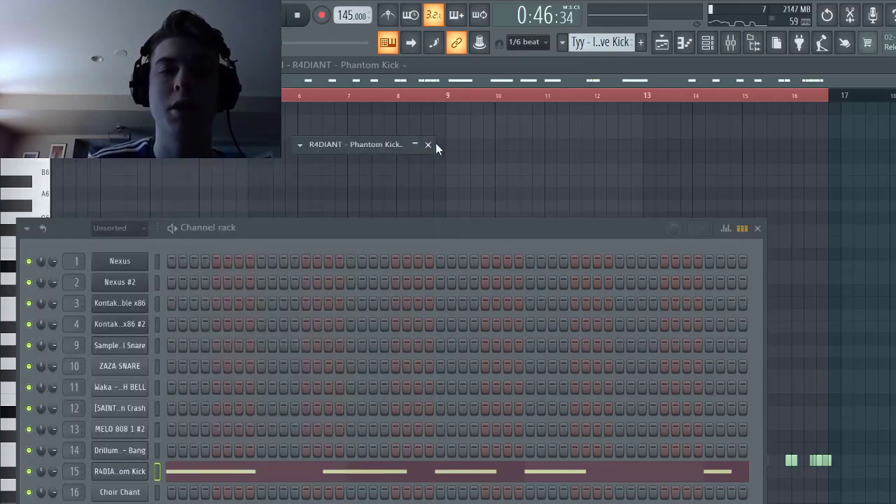
{"action": "left_click", "coordinate": [435, 142]}
Hide the channel rack (F6) and play the Phantom Kick pattern's B4 kick notes in the piano roll
{"action": "key", "text": "F6"}
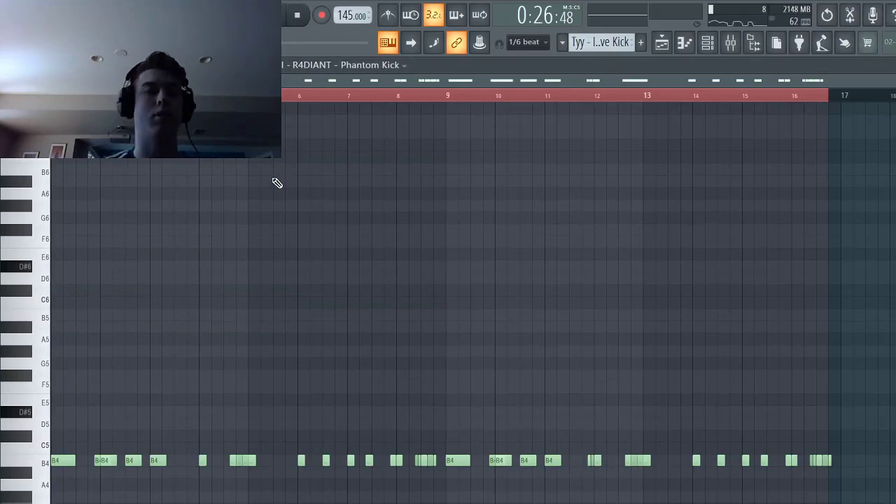
{"action": "key", "text": "space"}
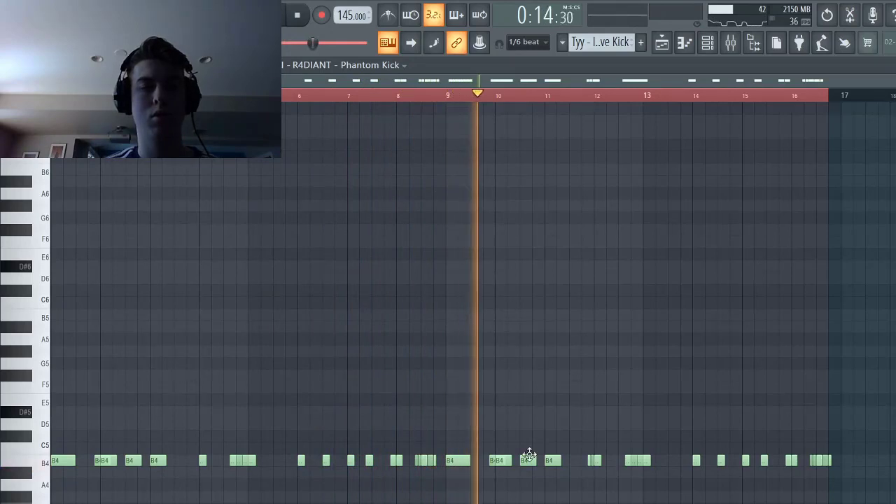
{"action": "key", "text": "space"}
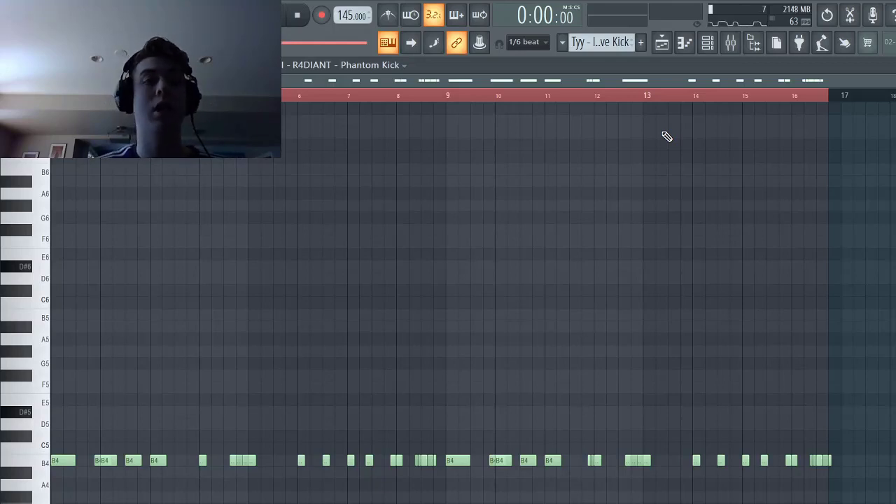
Back in the playlist, solo Track 13's Gas Chant clips from around bar 30 and open its C5 pattern
{"action": "left_click", "coordinate": [662, 44]}
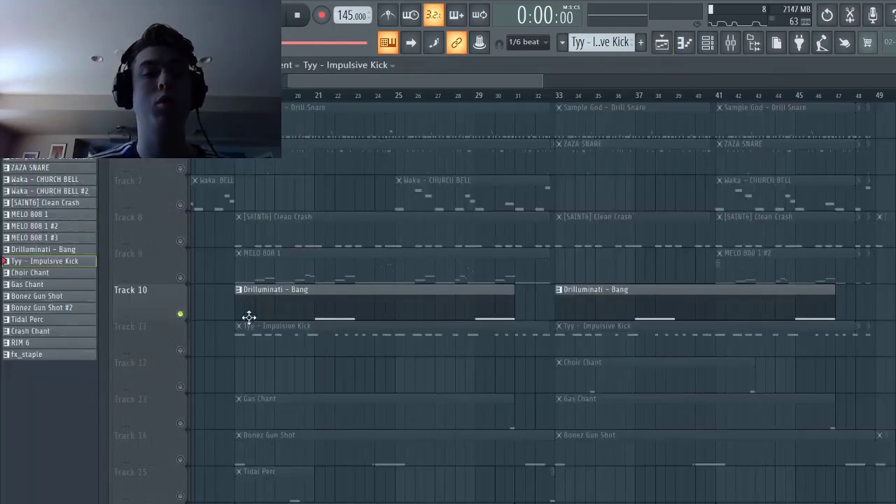
{"action": "scroll", "coordinate": [280, 248], "scroll_direction": "up", "scroll_amount": 2}
{"action": "scroll", "coordinate": [346, 419], "scroll_direction": "down", "scroll_amount": 2}
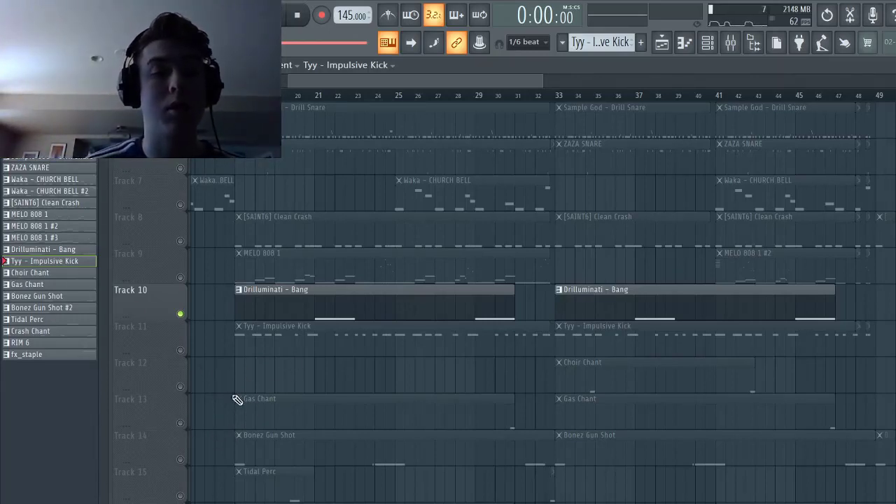
{"action": "left_click", "coordinate": [266, 400]}
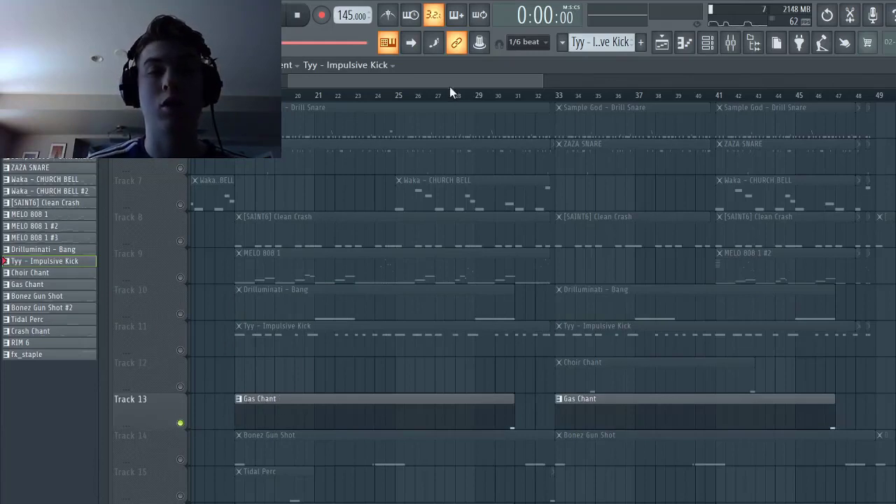
{"action": "left_click", "coordinate": [496, 95]}
{"action": "scroll", "coordinate": [510, 353], "scroll_direction": "down", "scroll_amount": 2}
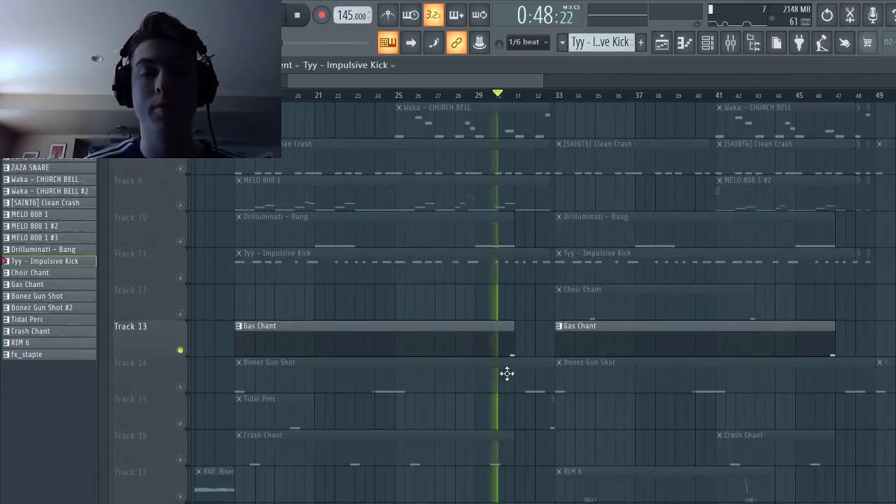
{"action": "scroll", "coordinate": [508, 371], "scroll_direction": "up", "scroll_amount": 1}
{"action": "double_click", "coordinate": [473, 344]}
In the playlist, audition Track 14's Bonez Gun Shot layer from about bars 24 and 31
{"action": "key", "text": "space"}
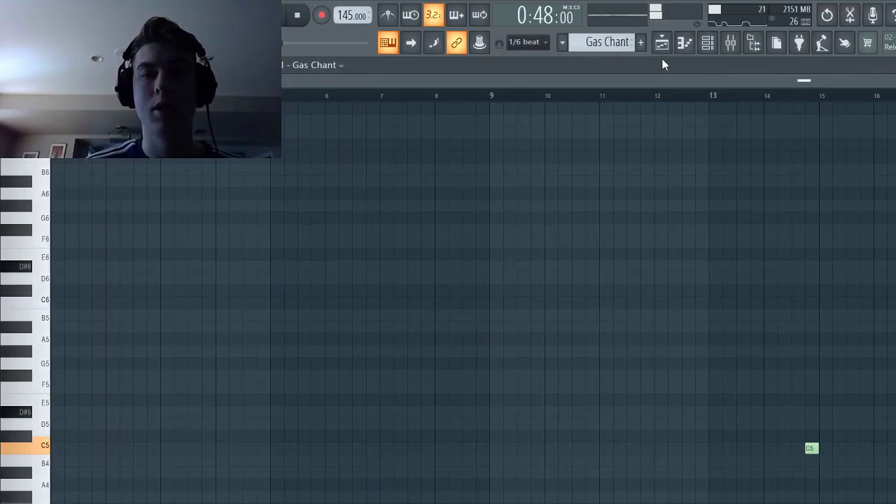
{"action": "left_click", "coordinate": [661, 48]}
{"action": "left_click", "coordinate": [183, 389]}
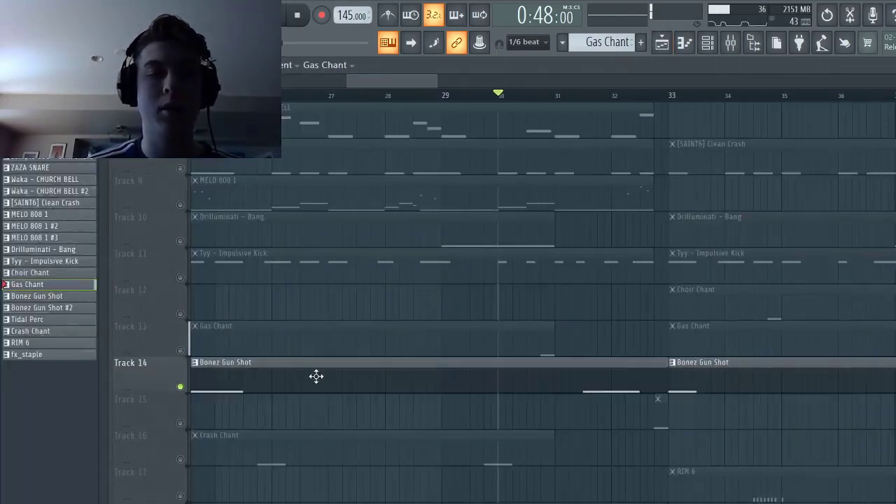
{"action": "scroll", "coordinate": [270, 216], "scroll_direction": "left", "scroll_amount": 5}
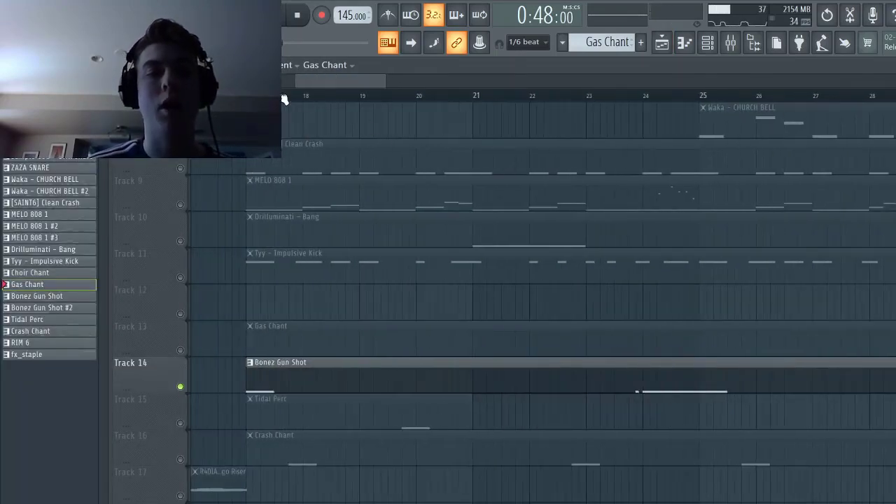
{"action": "key", "text": "space"}
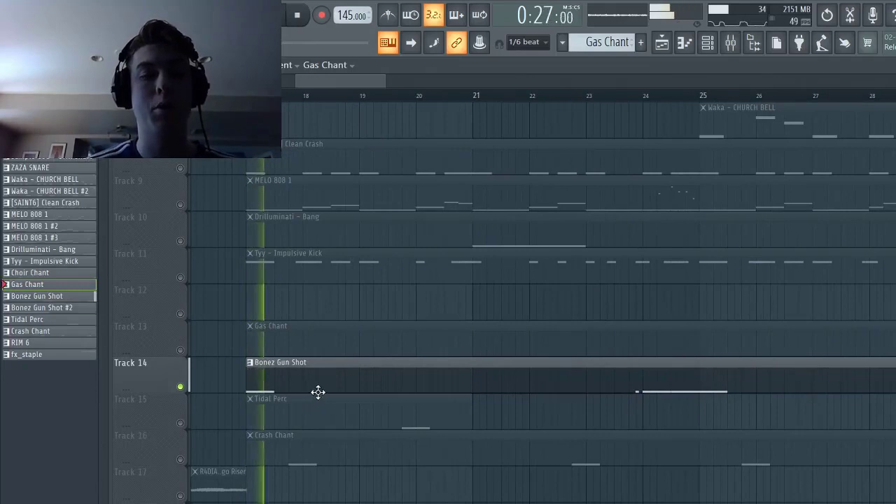
{"action": "left_click", "coordinate": [628, 96]}
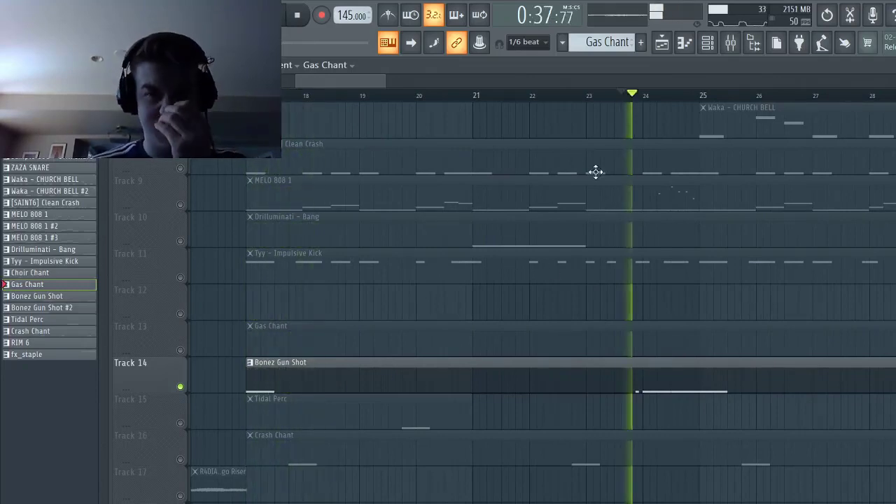
{"action": "scroll", "coordinate": [715, 409], "scroll_direction": "down", "scroll_amount": 3}
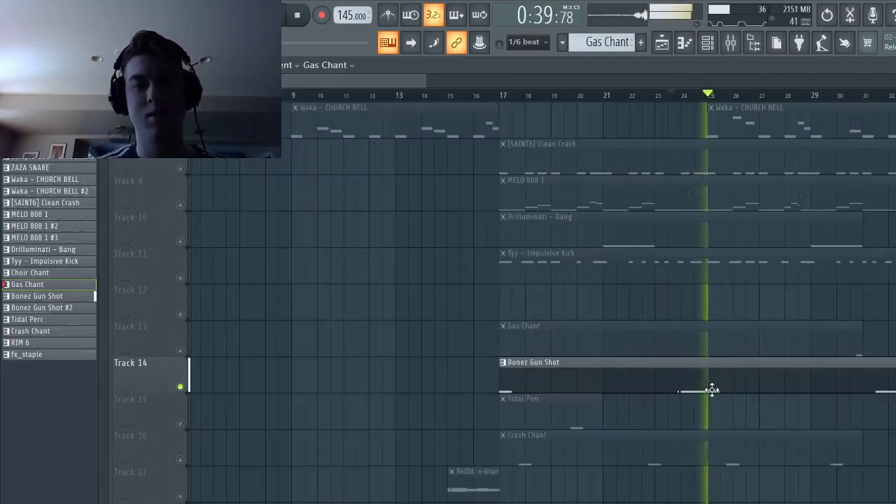
{"action": "key", "text": "space"}
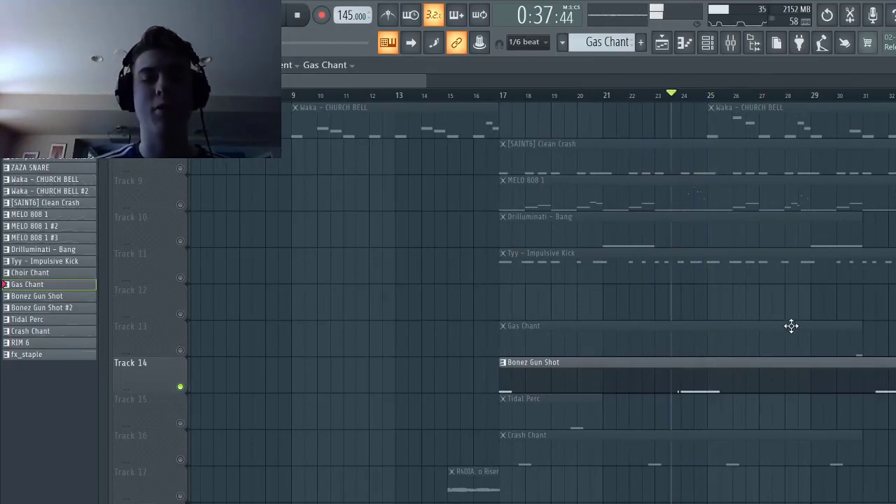
{"action": "left_click", "coordinate": [868, 96]}
{"action": "key", "text": "space"}
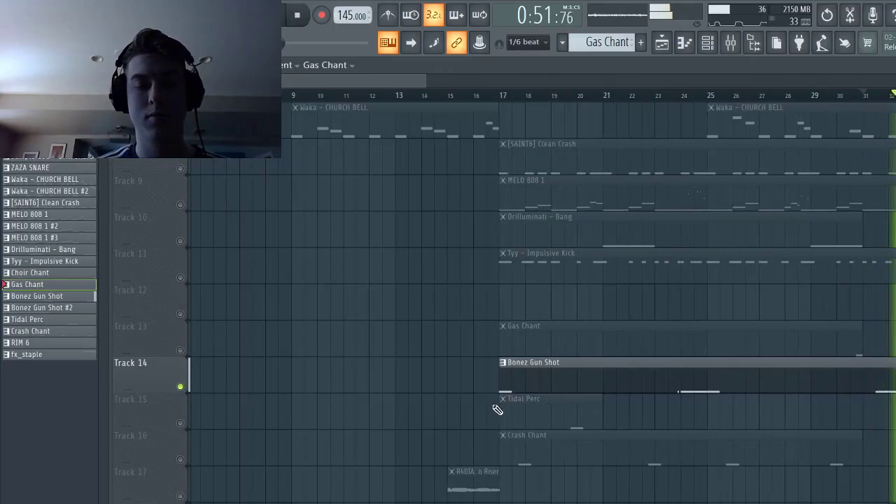
{"action": "key", "text": "space"}
Audition Track 15's Tidal Perc layer from bar 17
{"action": "left_click", "coordinate": [166, 420]}
{"action": "left_click", "coordinate": [526, 95]}
{"action": "key", "text": "space"}
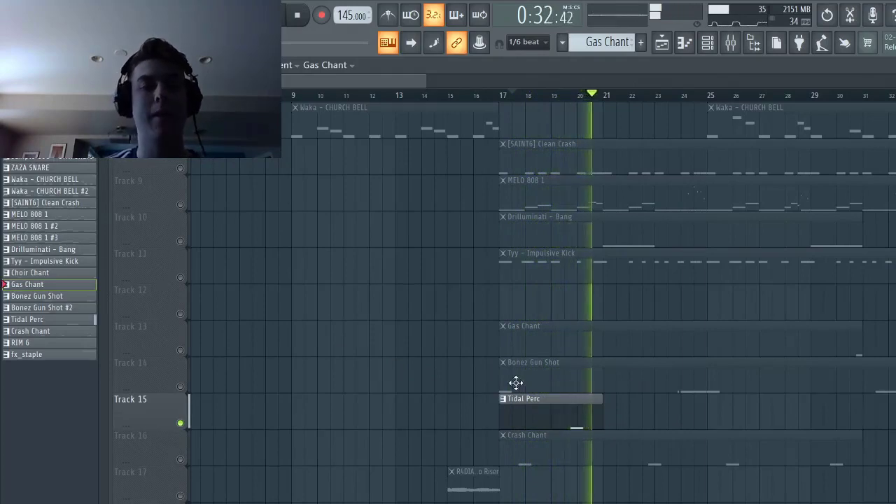
{"action": "key", "text": "space"}
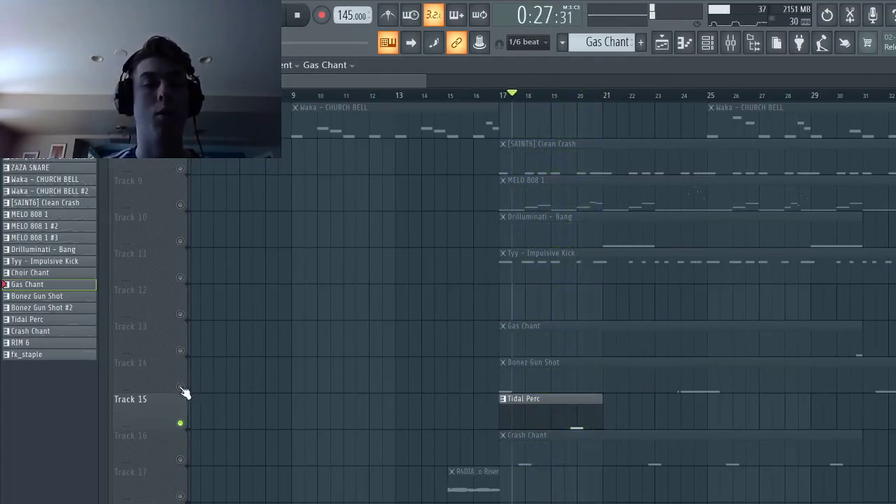
Open the Bonez Gun Shot channel from the channel rack, view its Sample settings, then close it
{"action": "left_click", "coordinate": [707, 42]}
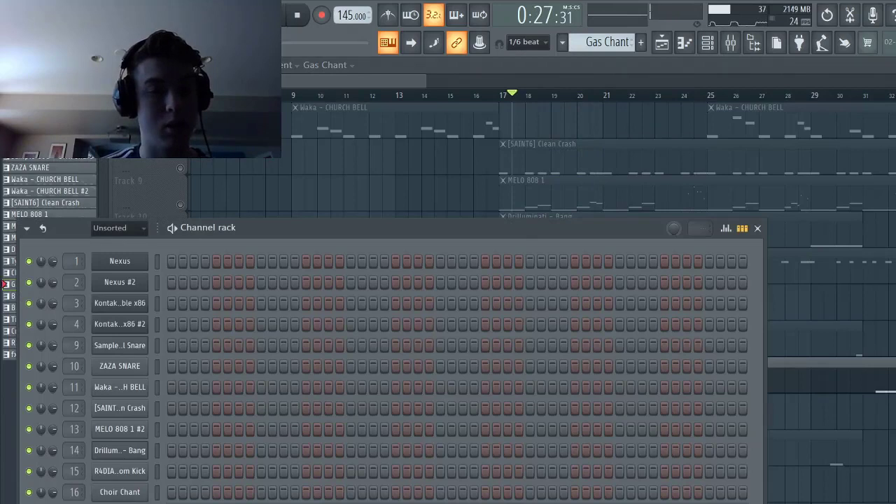
{"action": "left_click", "coordinate": [181, 313]}
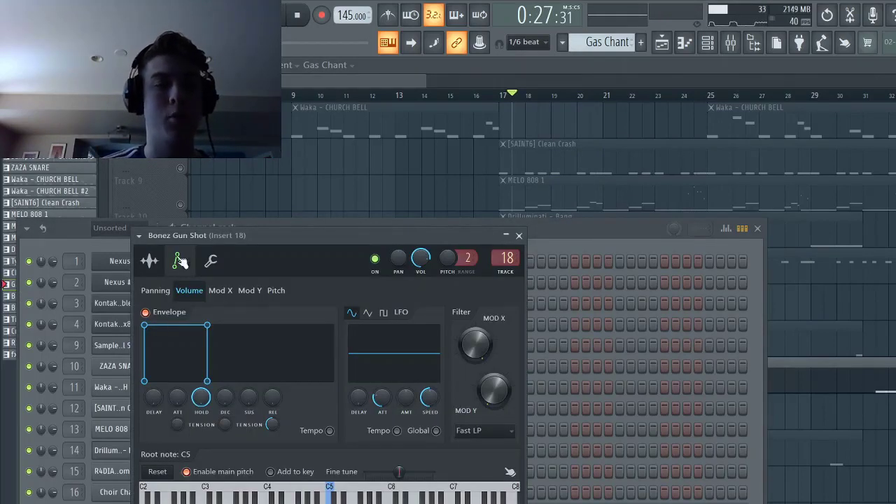
{"action": "left_click", "coordinate": [149, 261]}
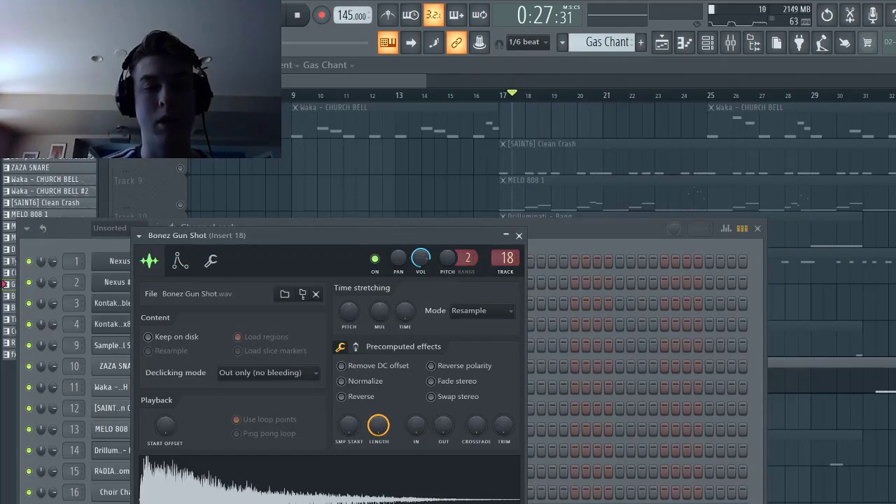
{"action": "left_click", "coordinate": [506, 234]}
{"action": "left_click", "coordinate": [520, 235]}
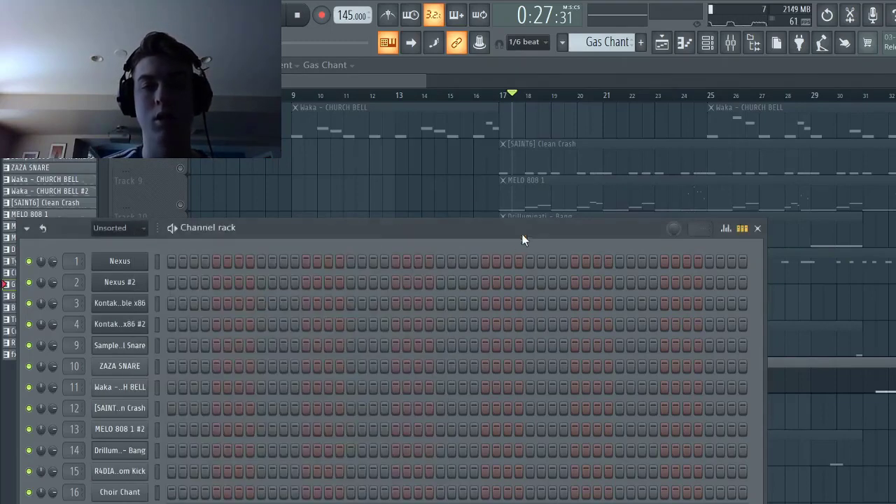
Hide the channel rack and audition Track 16's Crash Chant layer around bars 22 and 25
{"action": "key", "text": "F6"}
{"action": "scroll", "coordinate": [557, 477], "scroll_direction": "down", "scroll_amount": 1}
{"action": "scroll", "coordinate": [558, 477], "scroll_direction": "down", "scroll_amount": 1}
{"action": "left_click", "coordinate": [185, 415]}
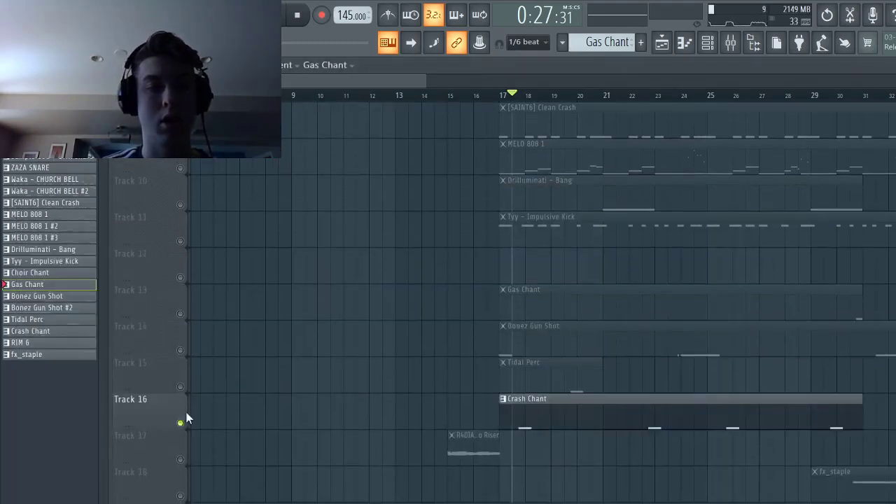
{"action": "key", "text": "space"}
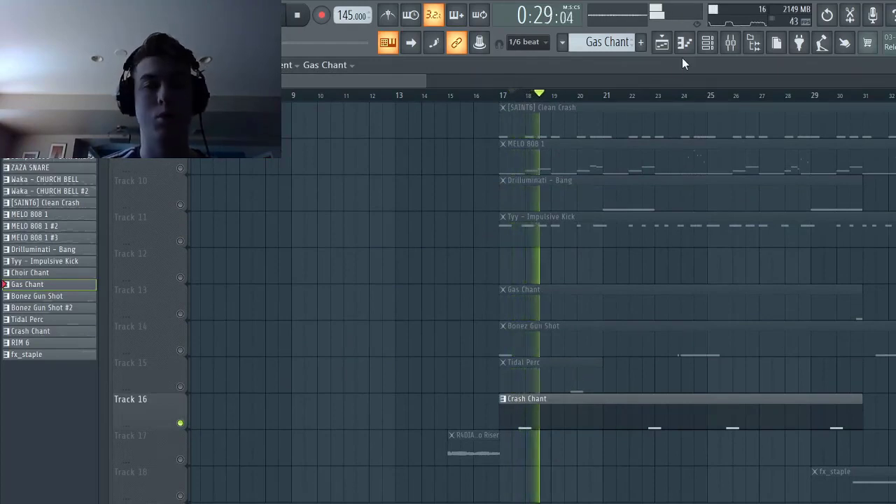
{"action": "left_click", "coordinate": [642, 94]}
{"action": "left_click", "coordinate": [705, 96]}
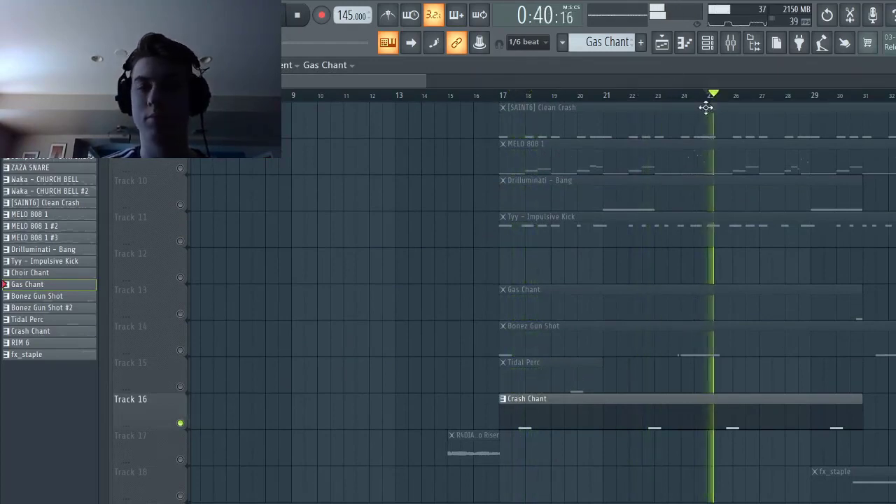
{"action": "key", "text": "space"}
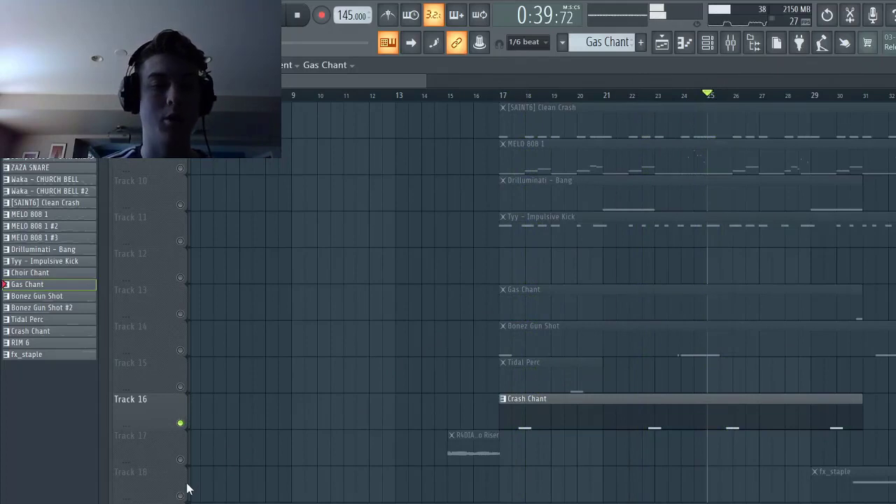
Play the closing bars from bar 31 twice, then set the song position to bar 15
{"action": "left_click", "coordinate": [875, 98]}
{"action": "key", "text": "space"}
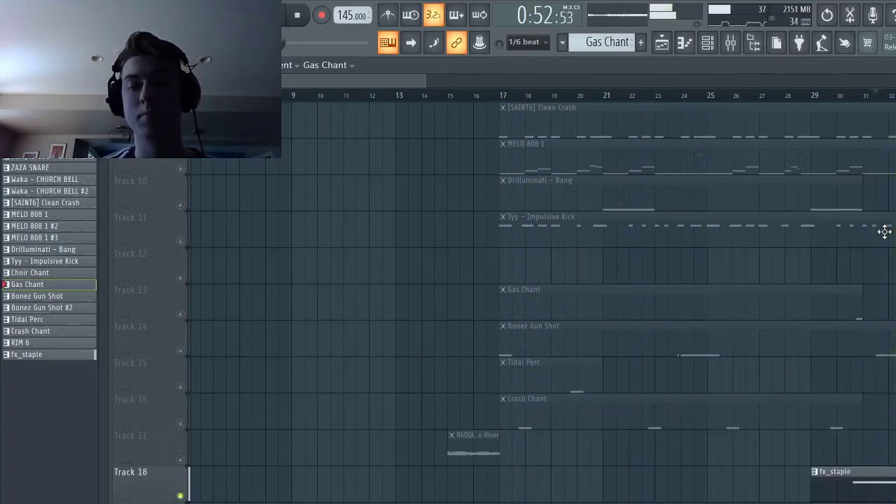
{"action": "key", "text": "space"}
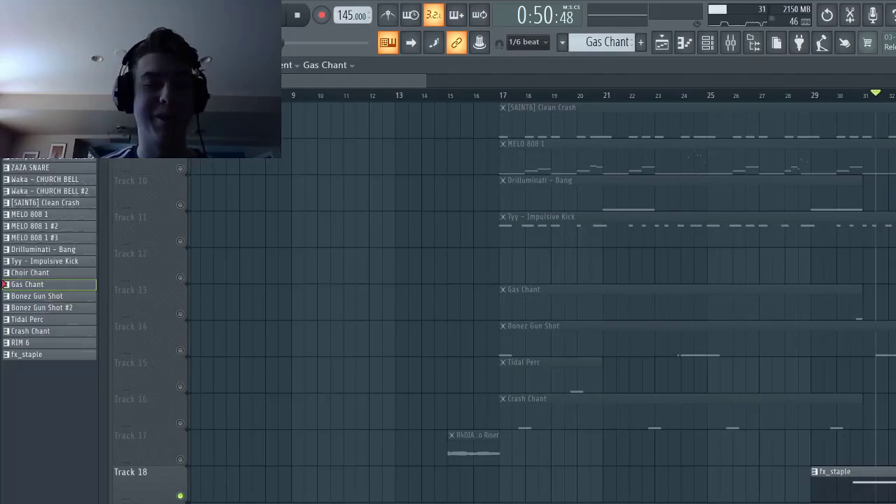
{"action": "key", "text": "space"}
{"action": "scroll", "coordinate": [868, 452], "scroll_direction": "up", "scroll_amount": 2}
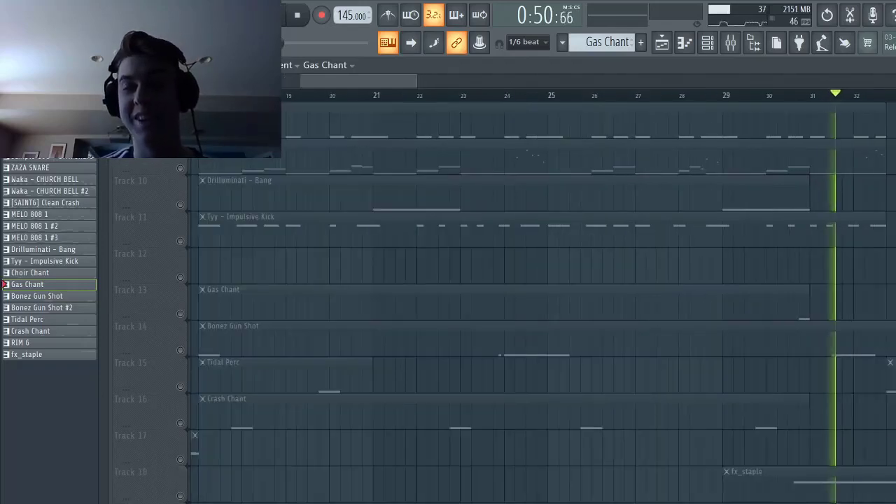
{"action": "scroll", "coordinate": [807, 449], "scroll_direction": "down", "scroll_amount": 1}
{"action": "scroll", "coordinate": [808, 450], "scroll_direction": "down", "scroll_amount": 1}
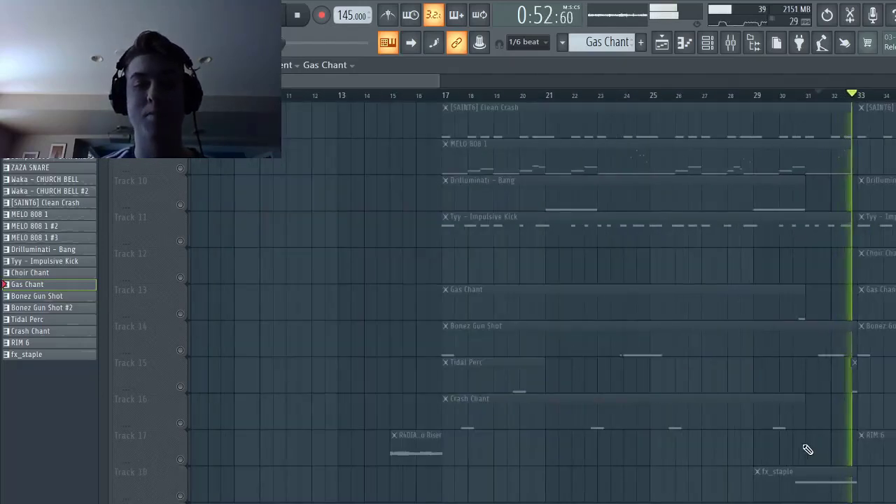
{"action": "key", "text": "space"}
{"action": "left_click", "coordinate": [390, 97]}
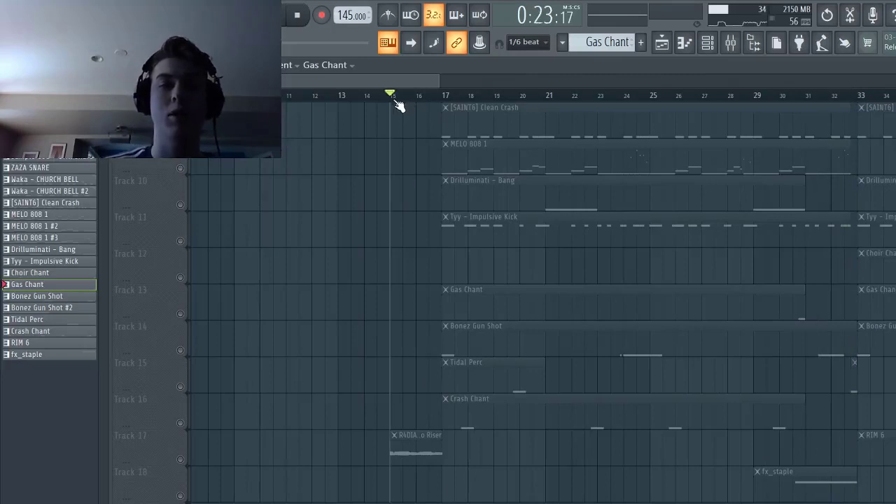
Play Track 17's riser from bar 15 after dismissing its track options
{"action": "right_click", "coordinate": [173, 454]}
{"action": "left_click", "coordinate": [102, 461]}
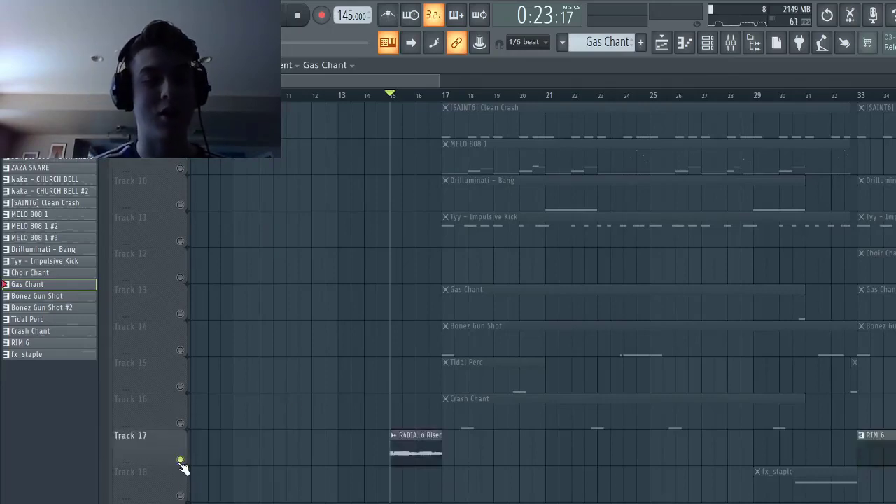
{"action": "key", "text": "space"}
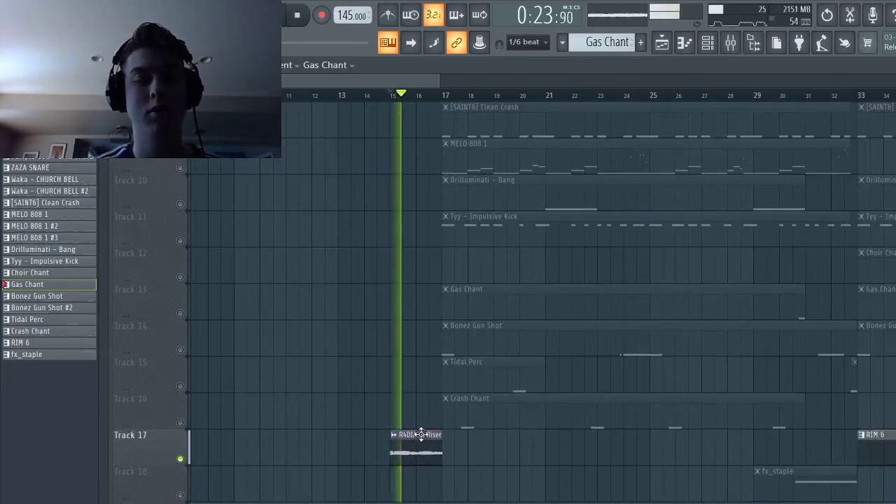
{"action": "key", "text": "space"}
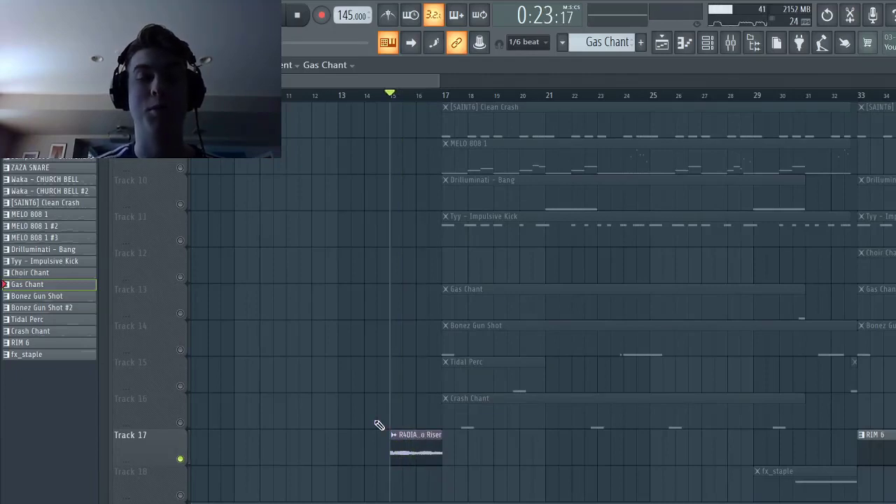
Mute the top OLD SCHOOL sample tracks 2 and 3 with one drag across their mute buttons
{"action": "scroll", "coordinate": [379, 425], "scroll_direction": "down", "scroll_amount": 2}
{"action": "scroll", "coordinate": [384, 417], "scroll_direction": "up", "scroll_amount": 2}
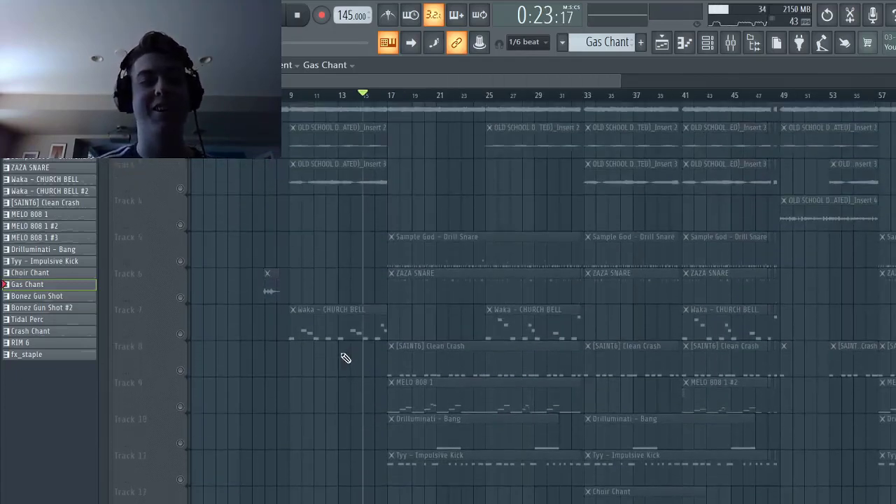
{"action": "scroll", "coordinate": [327, 404], "scroll_direction": "down", "scroll_amount": 2}
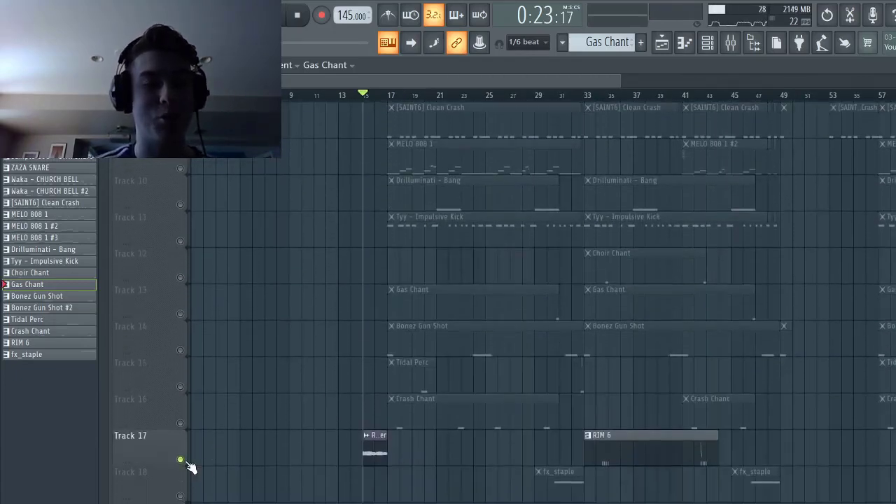
{"action": "scroll", "coordinate": [185, 448], "scroll_direction": "up", "scroll_amount": 10}
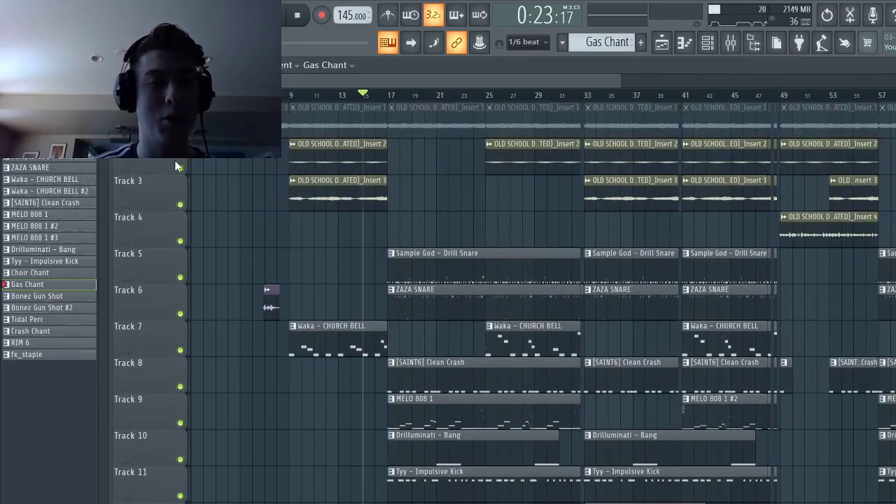
{"action": "left_click_drag", "start_coordinate": [178, 168], "coordinate": [186, 211]}
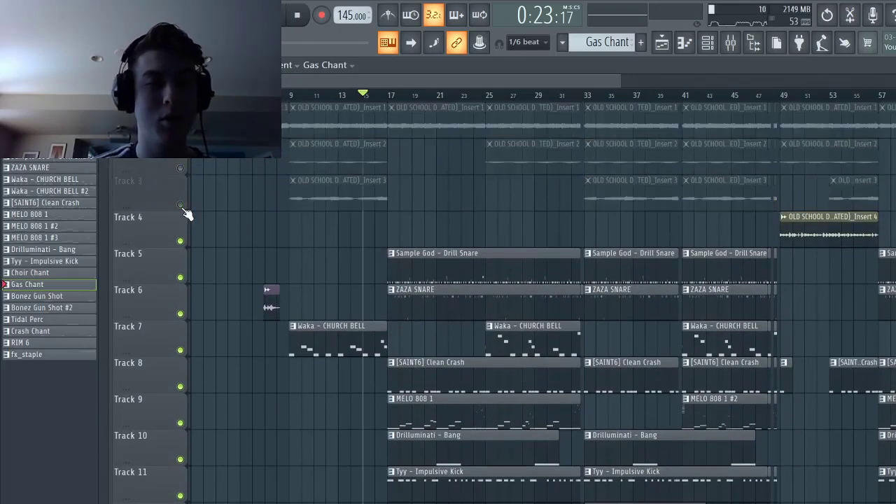
Play the drums-only mix from bar 17, then jump ahead to bar 25 while reviewing the tracks
{"action": "left_click", "coordinate": [393, 95]}
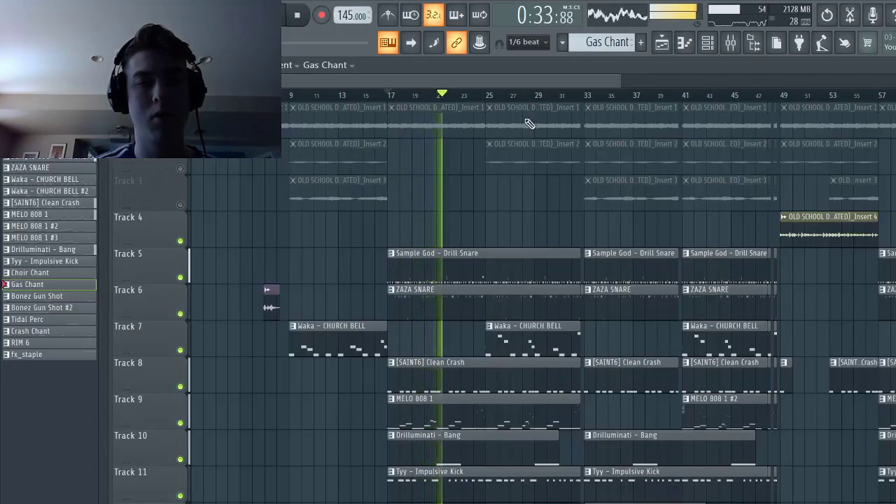
{"action": "left_click", "coordinate": [485, 95]}
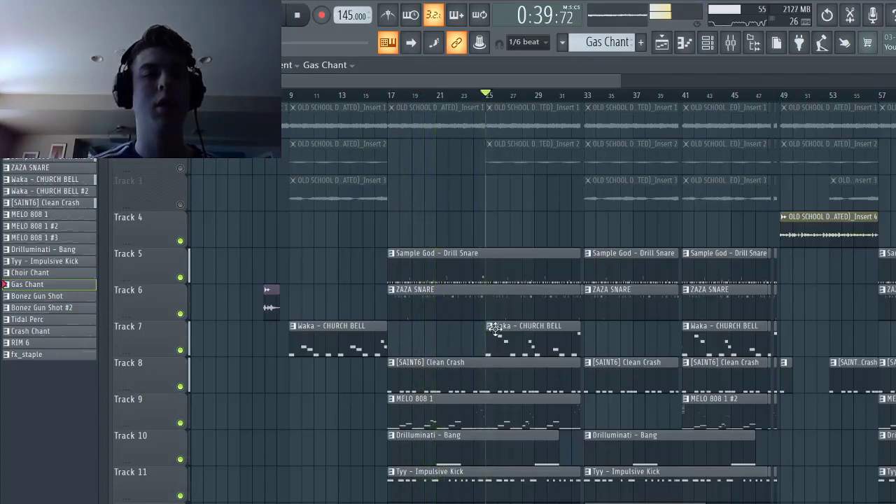
{"action": "scroll", "coordinate": [503, 348], "scroll_direction": "down", "scroll_amount": 1}
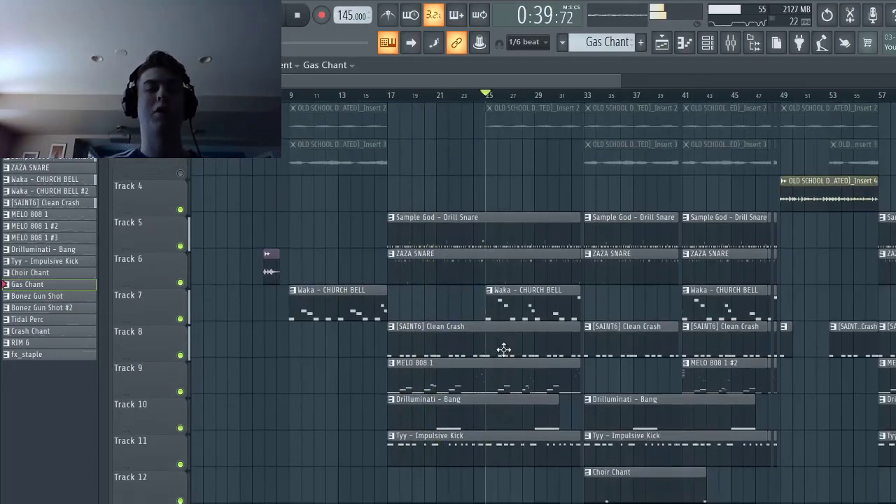
{"action": "scroll", "coordinate": [503, 348], "scroll_direction": "down", "scroll_amount": 2}
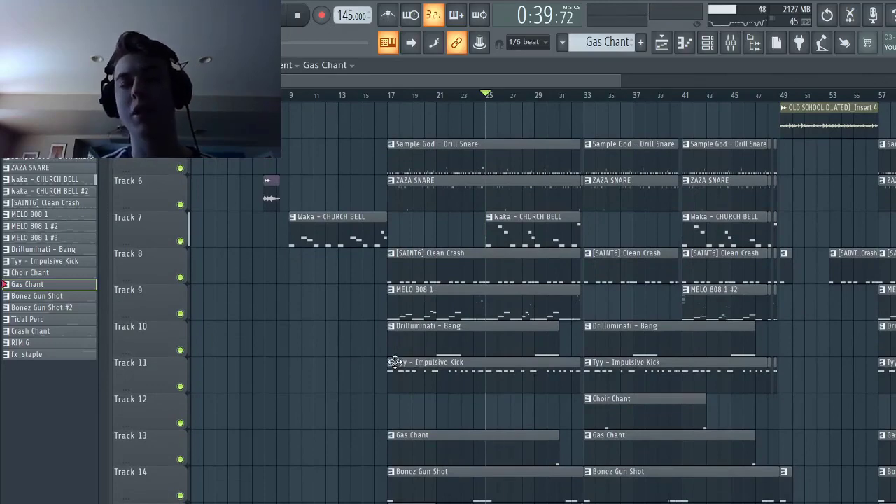
{"action": "scroll", "coordinate": [310, 418], "scroll_direction": "up", "scroll_amount": 3}
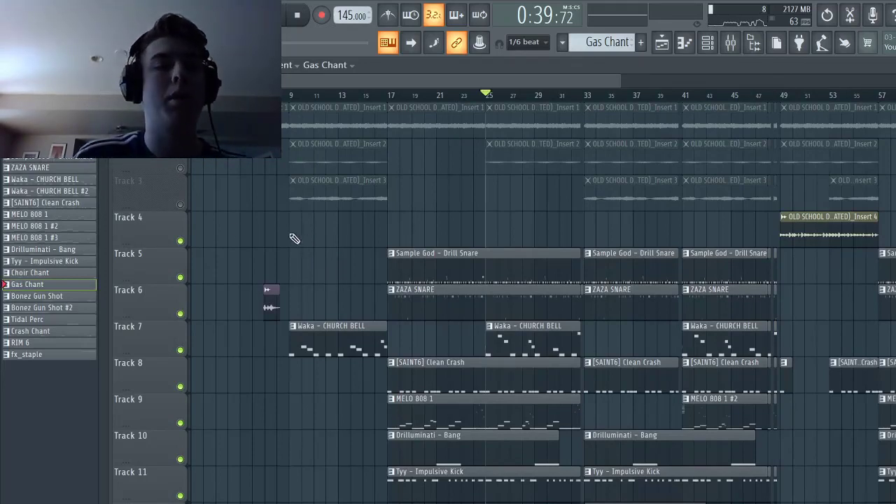
Scroll through the playlist tracks and across the timeline to look over the full arrangement
{"action": "scroll", "coordinate": [188, 208], "scroll_direction": "down", "scroll_amount": 3}
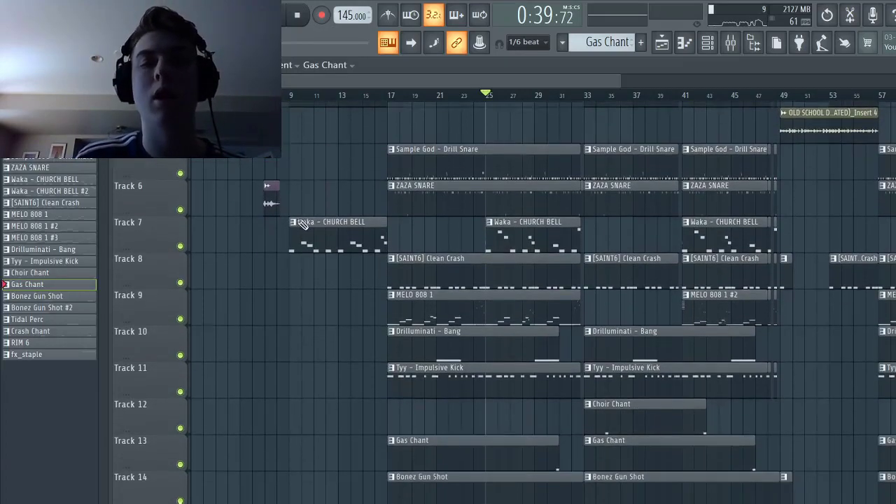
{"action": "scroll", "coordinate": [270, 194], "scroll_direction": "up", "scroll_amount": 3}
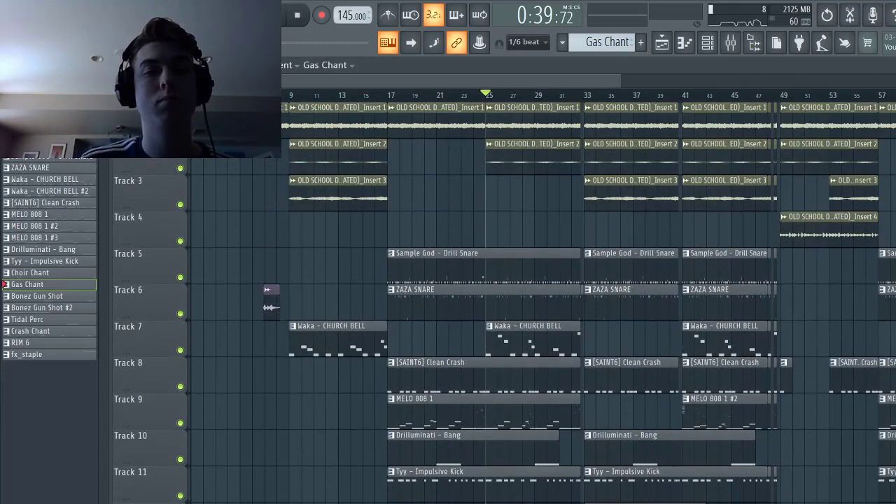
{"action": "scroll", "coordinate": [312, 133], "scroll_direction": "down", "scroll_amount": 3}
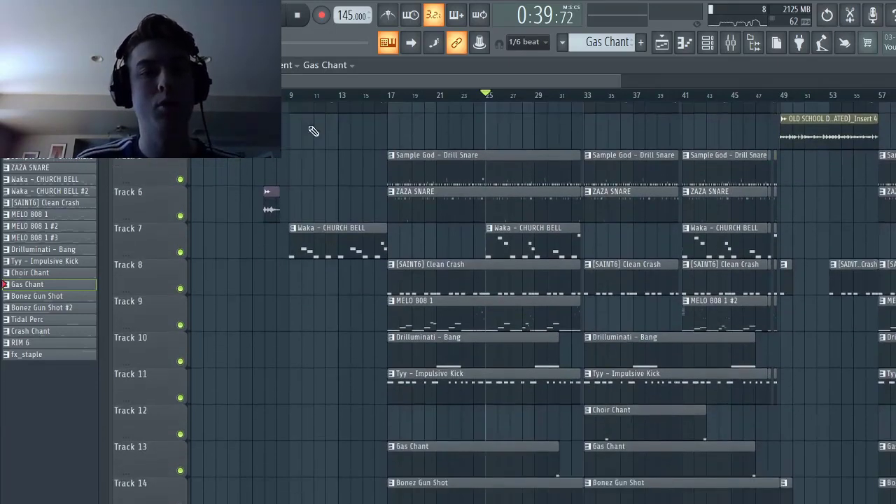
{"action": "scroll", "coordinate": [284, 172], "scroll_direction": "up", "scroll_amount": 3}
{"action": "scroll", "coordinate": [284, 172], "scroll_direction": "down", "scroll_amount": 3}
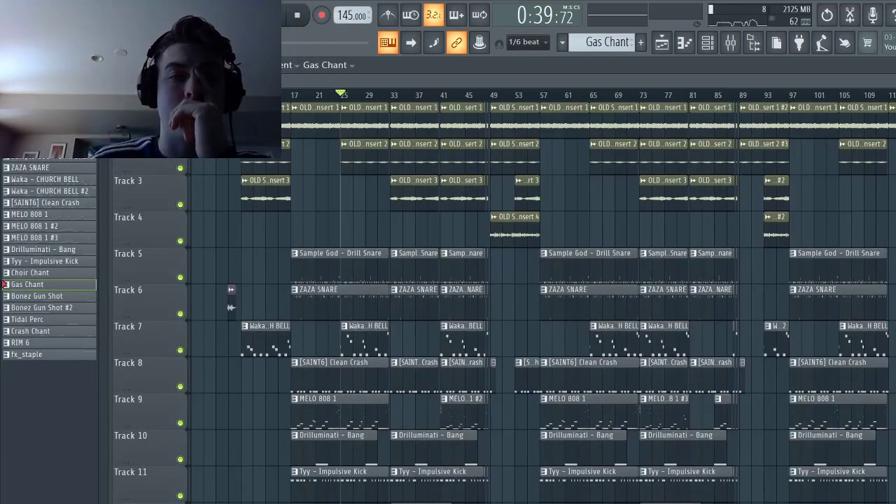
{"action": "scroll", "coordinate": [344, 117], "scroll_direction": "down", "scroll_amount": 2}
{"action": "scroll", "coordinate": [344, 118], "scroll_direction": "up", "scroll_amount": 2}
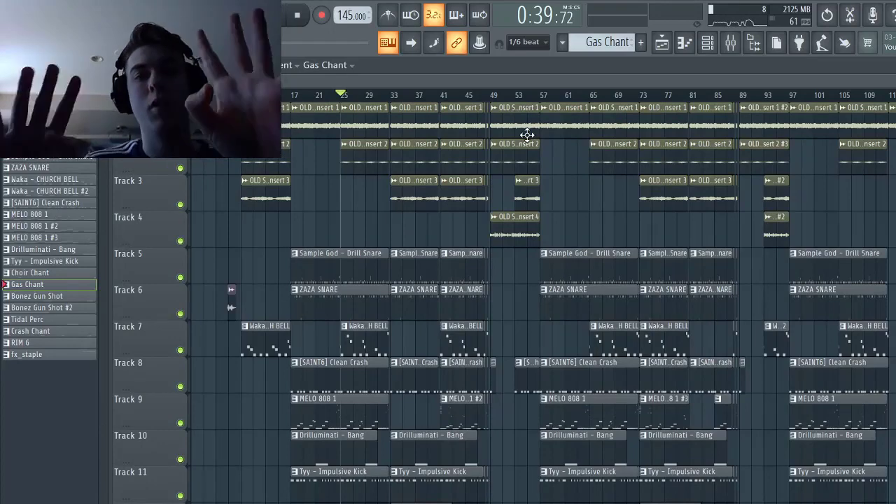
{"action": "scroll", "coordinate": [525, 150], "scroll_direction": "right", "scroll_amount": 2}
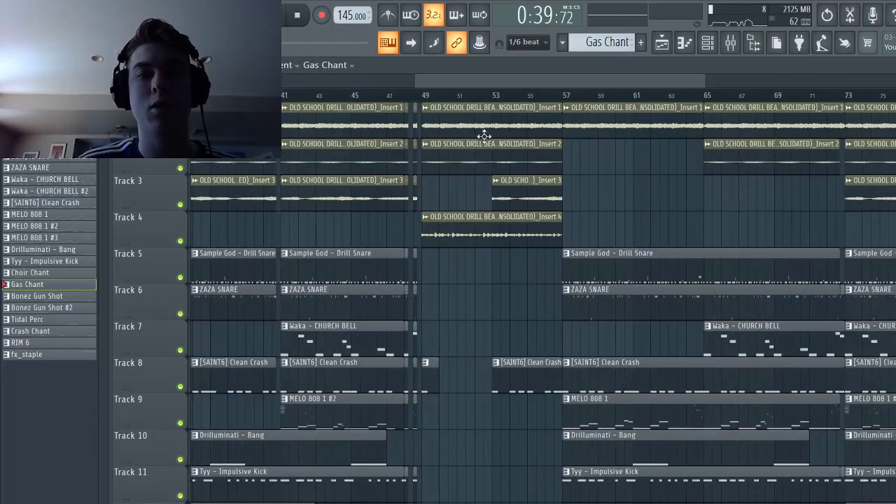
{"action": "scroll", "coordinate": [482, 136], "scroll_direction": "left", "scroll_amount": 2}
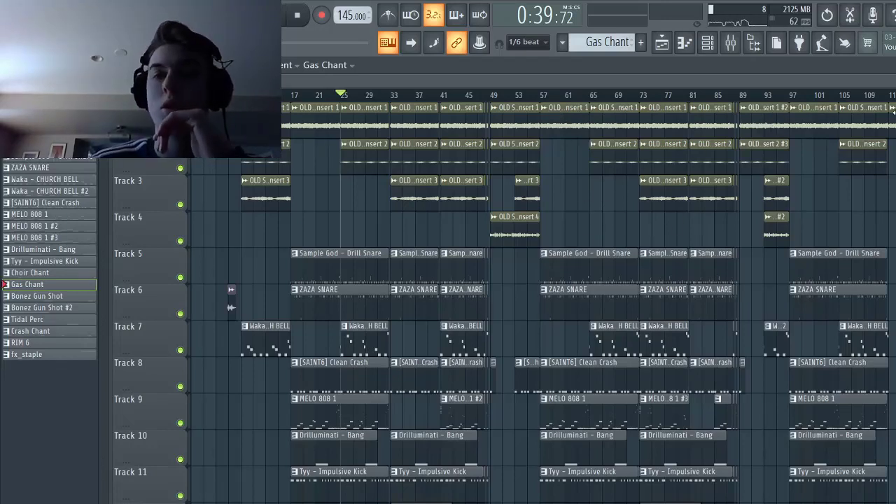
Restart playback of the full drill arrangement from the song start
{"action": "key", "text": "space"}
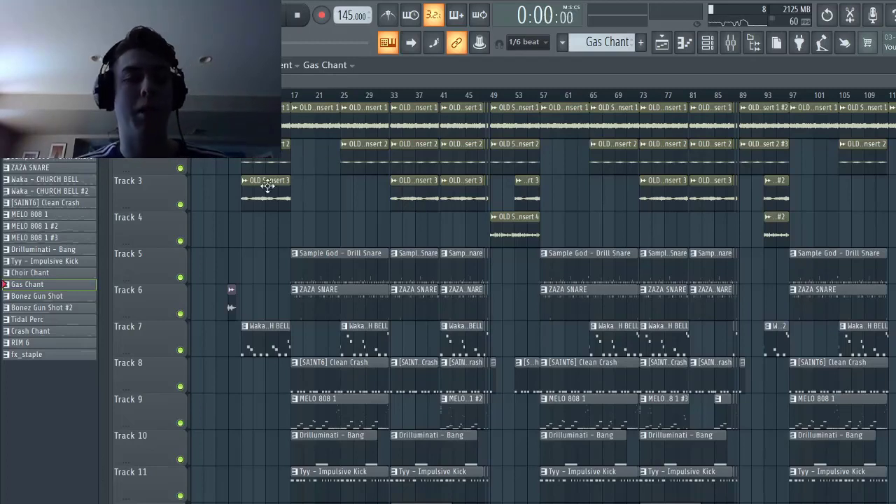
{"action": "key", "text": "space"}
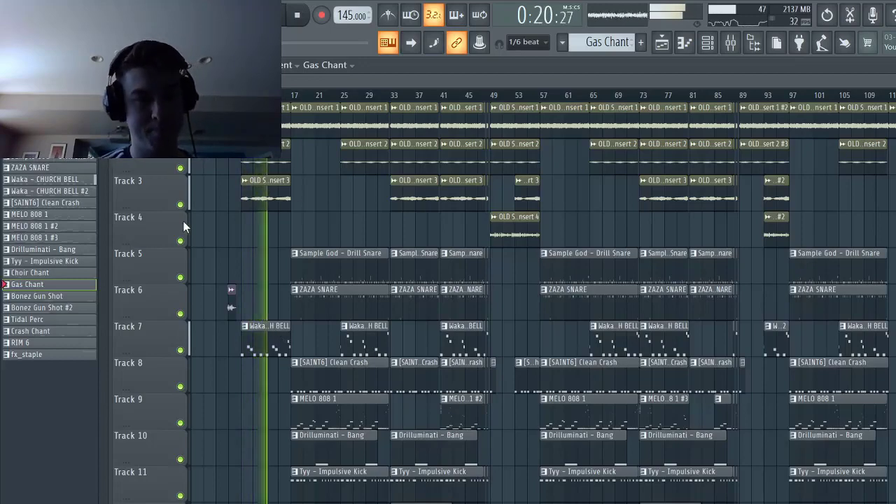
{"action": "scroll", "coordinate": [183, 221], "scroll_direction": "down", "scroll_amount": 7}
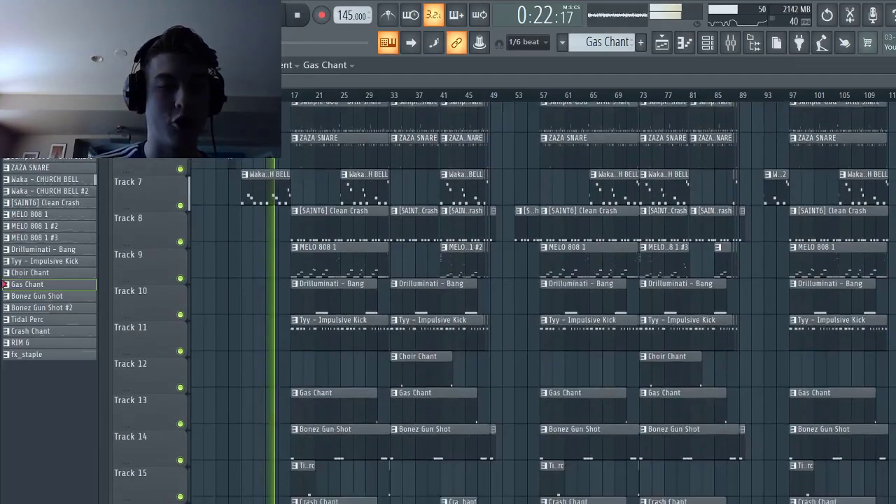
{"action": "scroll", "coordinate": [280, 420], "scroll_direction": "down", "scroll_amount": 1}
{"action": "scroll", "coordinate": [250, 402], "scroll_direction": "up", "scroll_amount": 8}
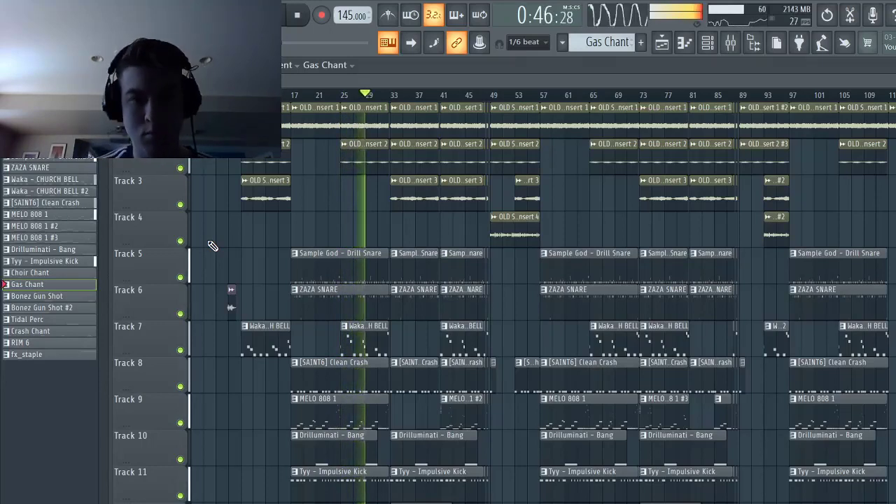
Jump playback ahead to bar 33 and let it play on toward bar 52
{"action": "left_click", "coordinate": [390, 97]}
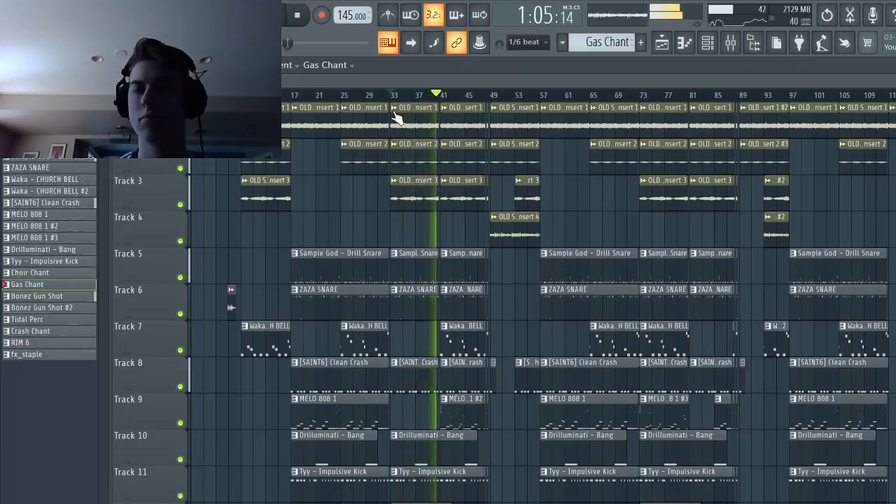
{"action": "scroll", "coordinate": [428, 168], "scroll_direction": "up", "scroll_amount": 3}
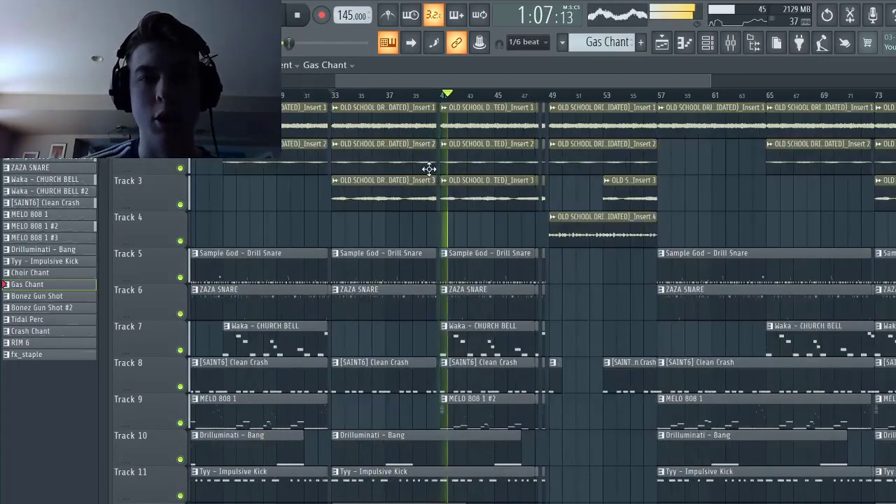
{"action": "scroll", "coordinate": [428, 169], "scroll_direction": "up", "scroll_amount": 4}
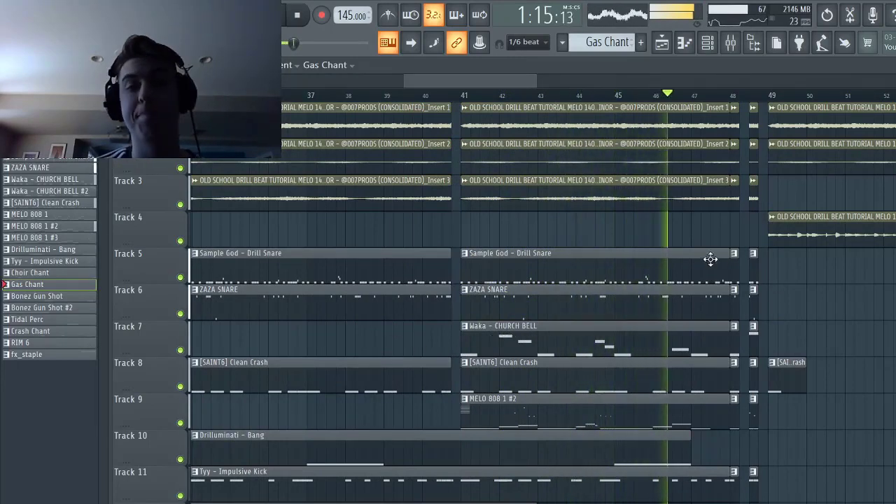
{"action": "scroll", "coordinate": [725, 226], "scroll_direction": "right", "scroll_amount": 3}
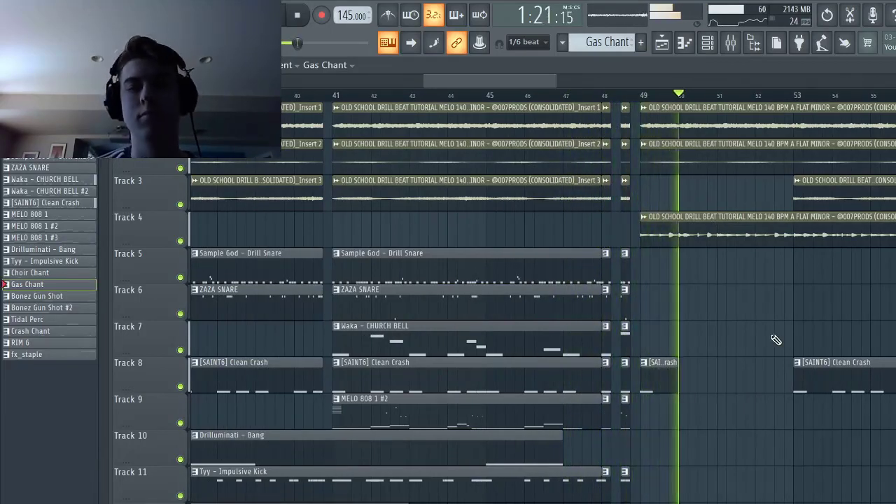
{"action": "scroll", "coordinate": [730, 315], "scroll_direction": "down", "scroll_amount": 3}
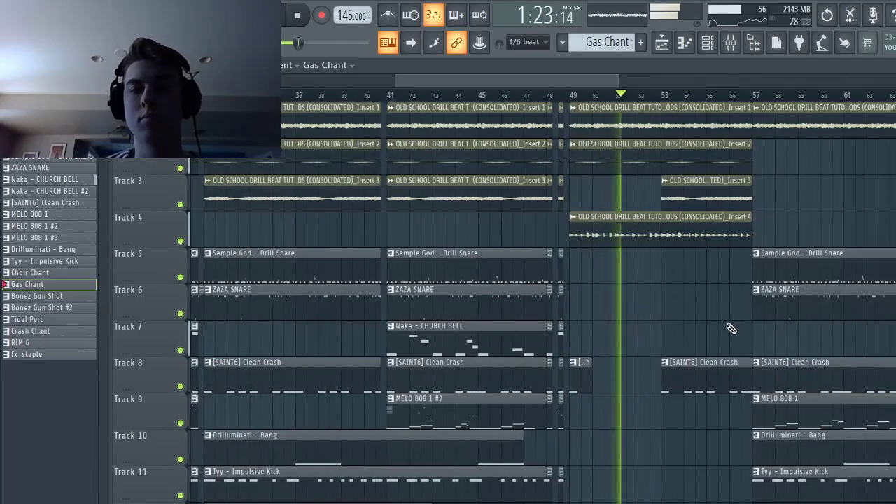
{"action": "scroll", "coordinate": [730, 328], "scroll_direction": "down", "scroll_amount": 3}
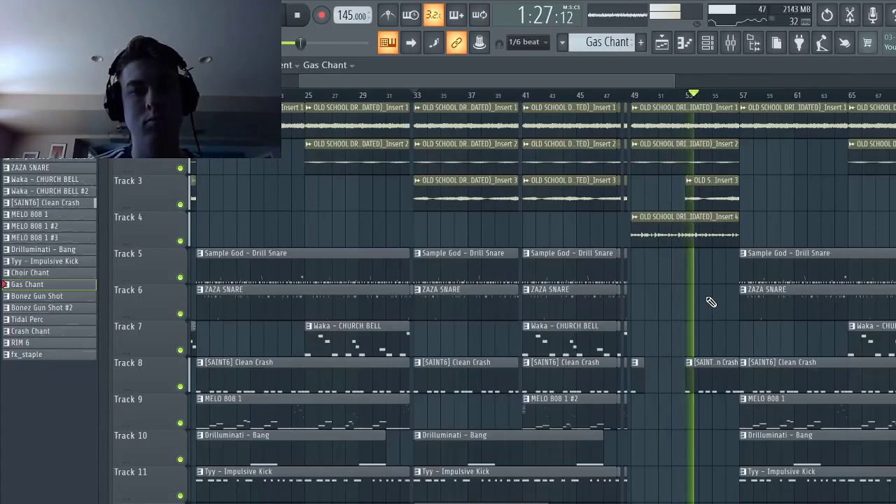
Halt the song so the position returns to bar 33, then zoom the playlist back out
{"action": "key", "text": "space"}
{"action": "scroll", "coordinate": [710, 303], "scroll_direction": "down", "scroll_amount": 4}
{"action": "scroll", "coordinate": [484, 272], "scroll_direction": "down", "scroll_amount": 1}
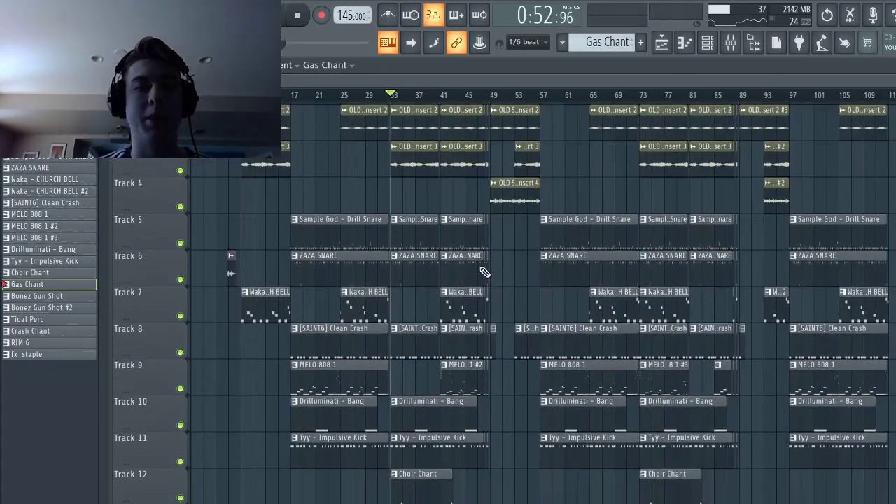
{"action": "scroll", "coordinate": [479, 271], "scroll_direction": "up", "scroll_amount": 1}
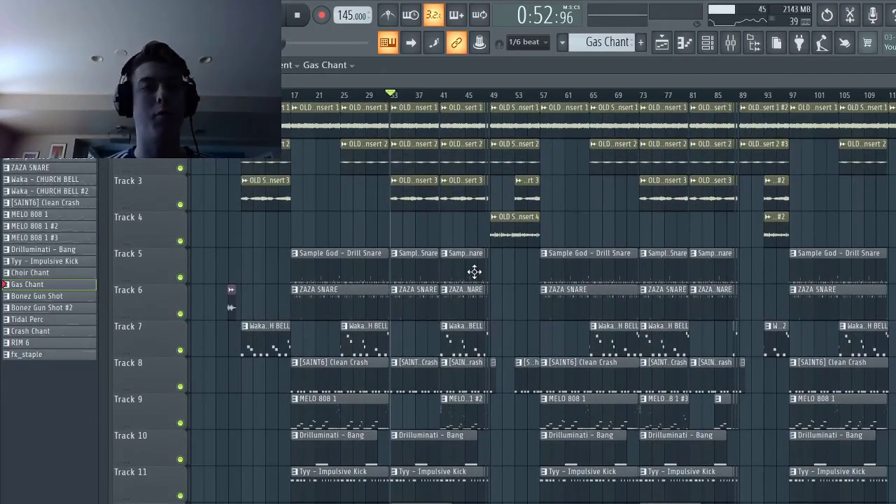